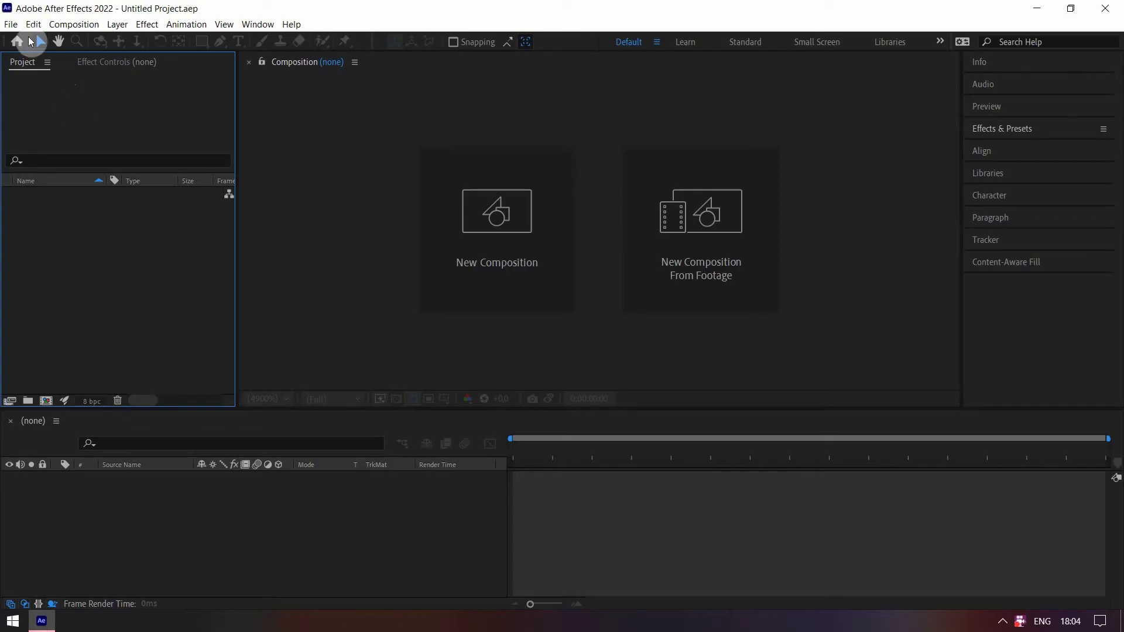
# Start a new project and create a composition named Render.
pyautogui.click(10, 24)
pyautogui.click(241, 43)
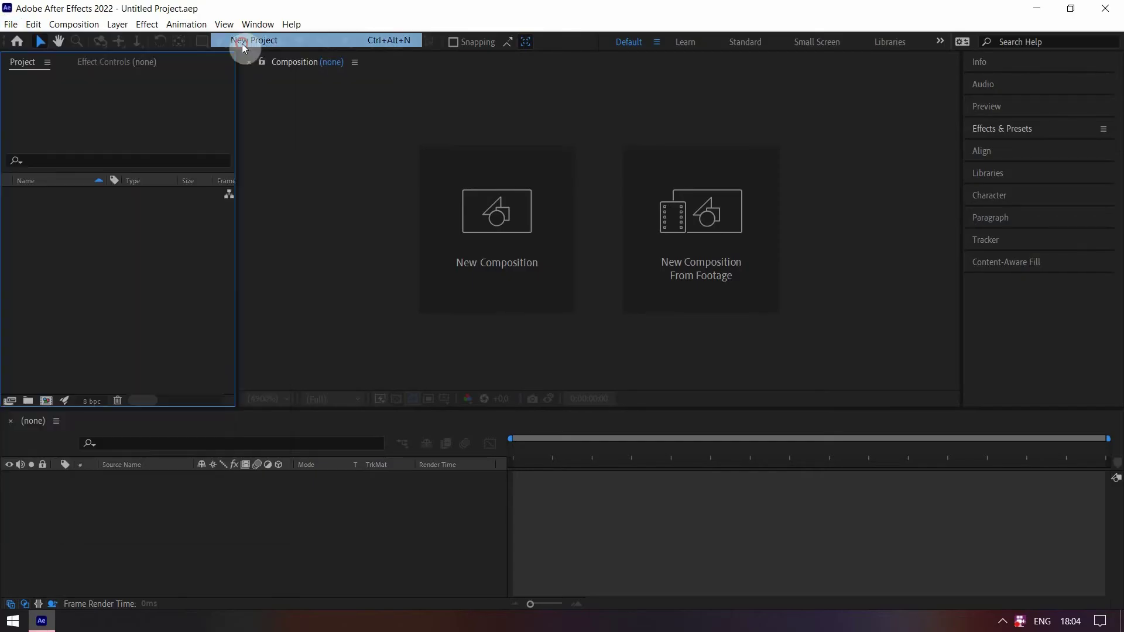
pyautogui.click(55, 405)
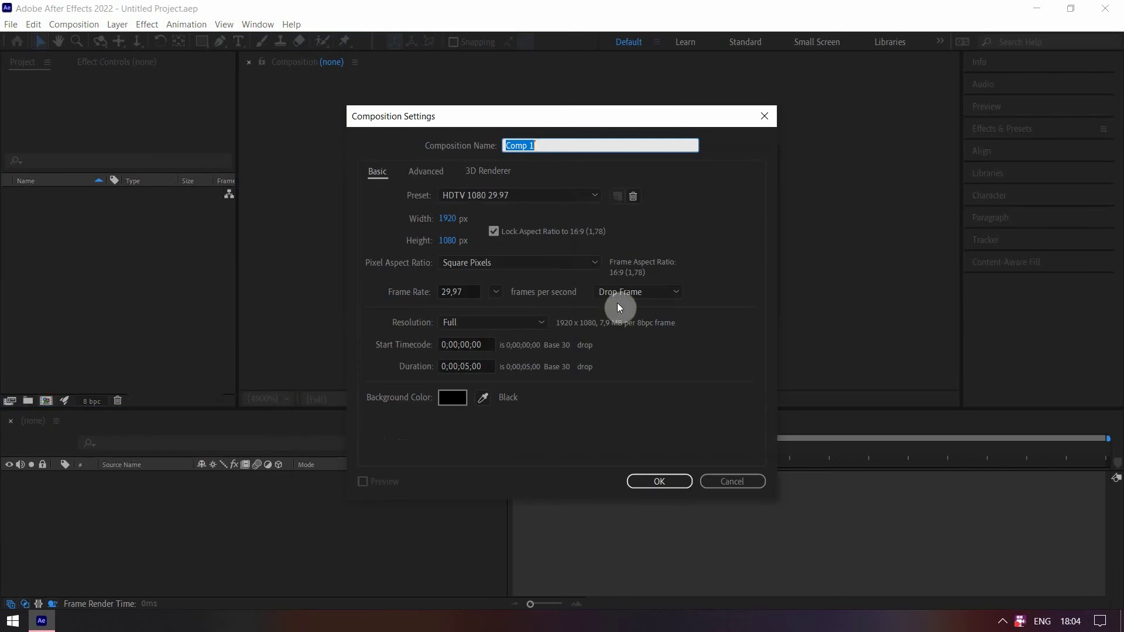
pyautogui.write('Render')
pyautogui.click(666, 481)
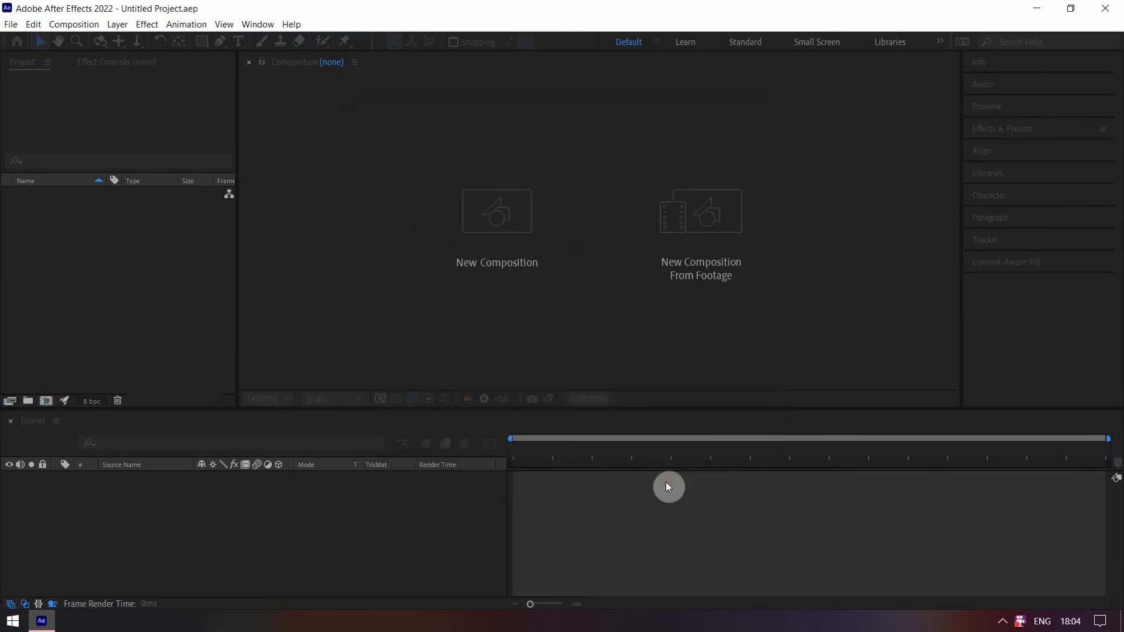
# Add a composition-sized black solid layer to the Render composition.
pyautogui.rightClick(168, 484)
pyautogui.moveTo(251, 326)
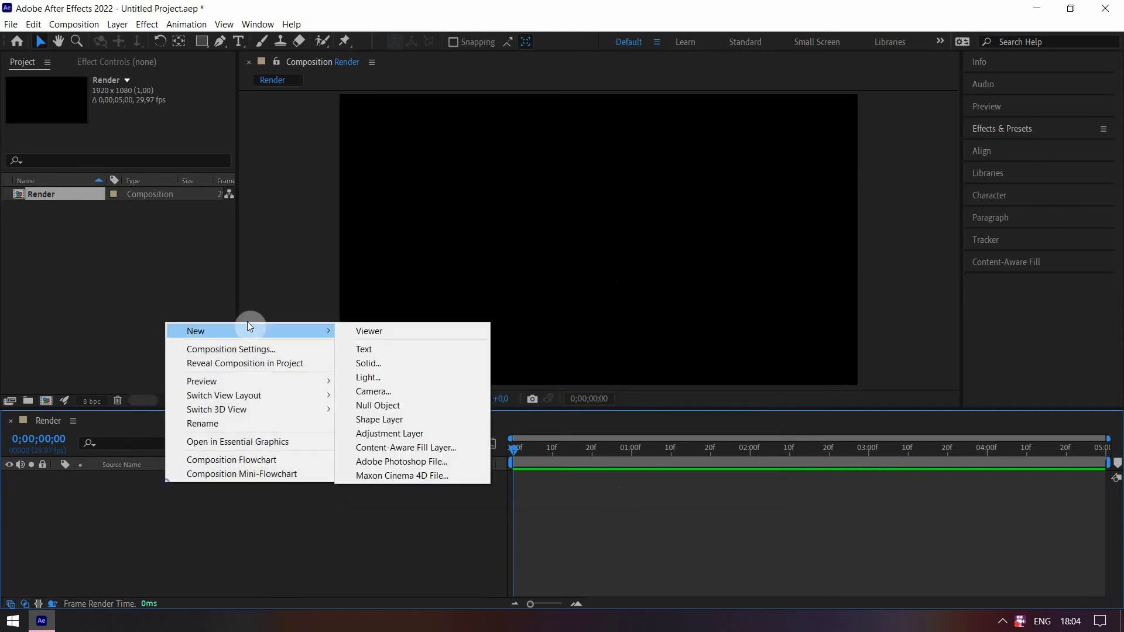
pyautogui.click(369, 363)
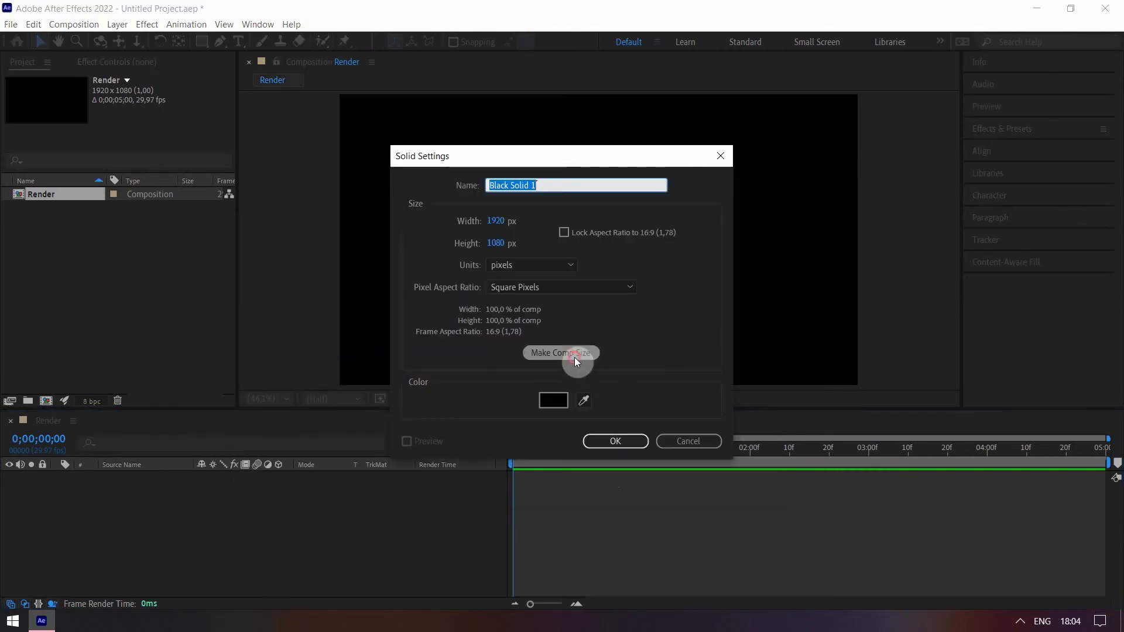
pyautogui.click(572, 354)
pyautogui.click(622, 439)
# Search effects for 'audio' and apply Audio Spectrum to Black Solid 1.
pyautogui.click(1030, 131)
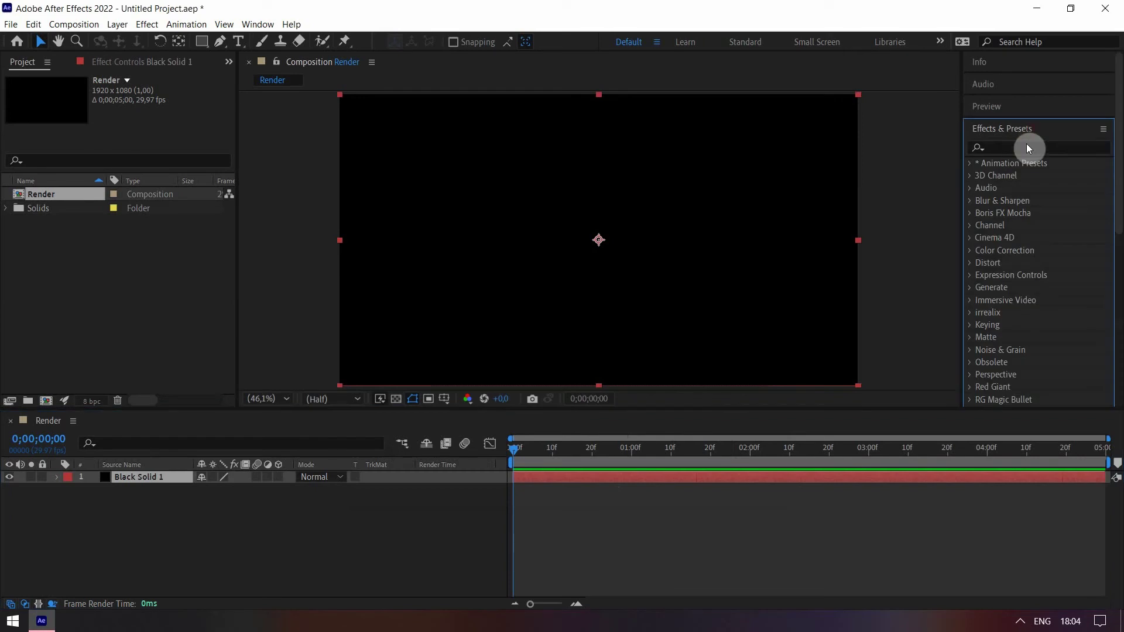
pyautogui.click(1027, 148)
pyautogui.write('audio')
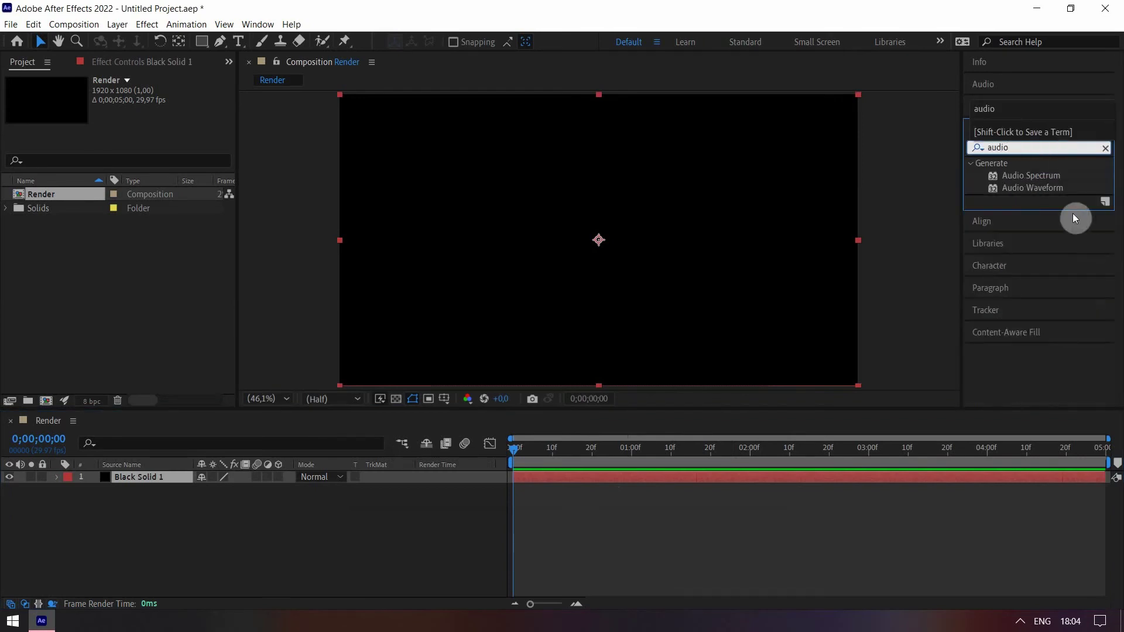
pyautogui.doubleClick(1037, 175)
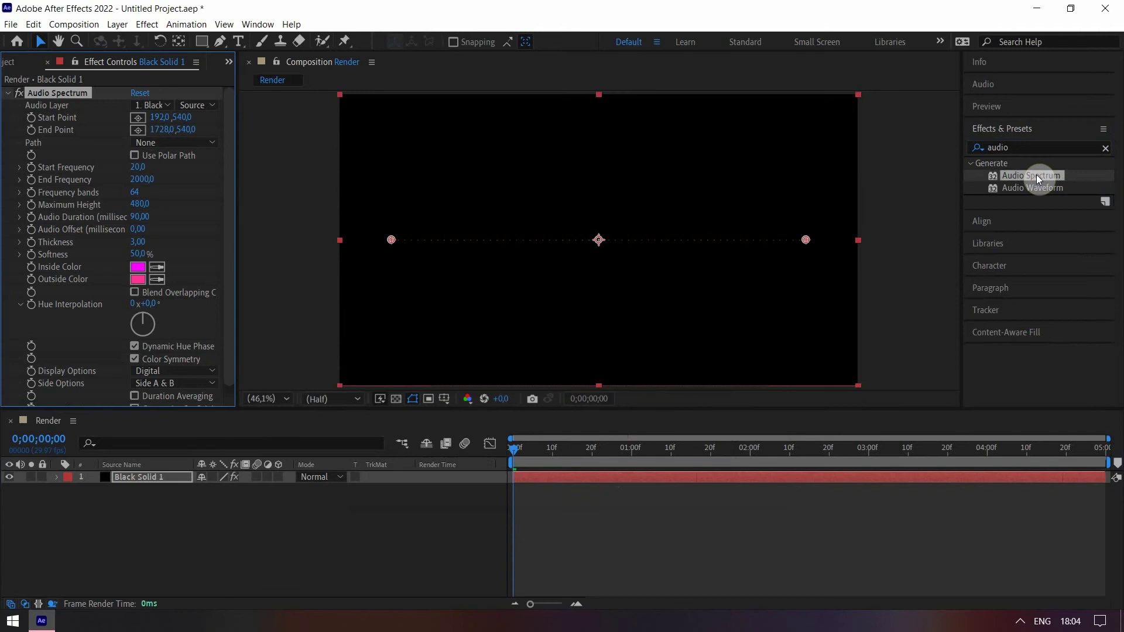
# Browse the Window > Workspace options.
pyautogui.click(269, 28)
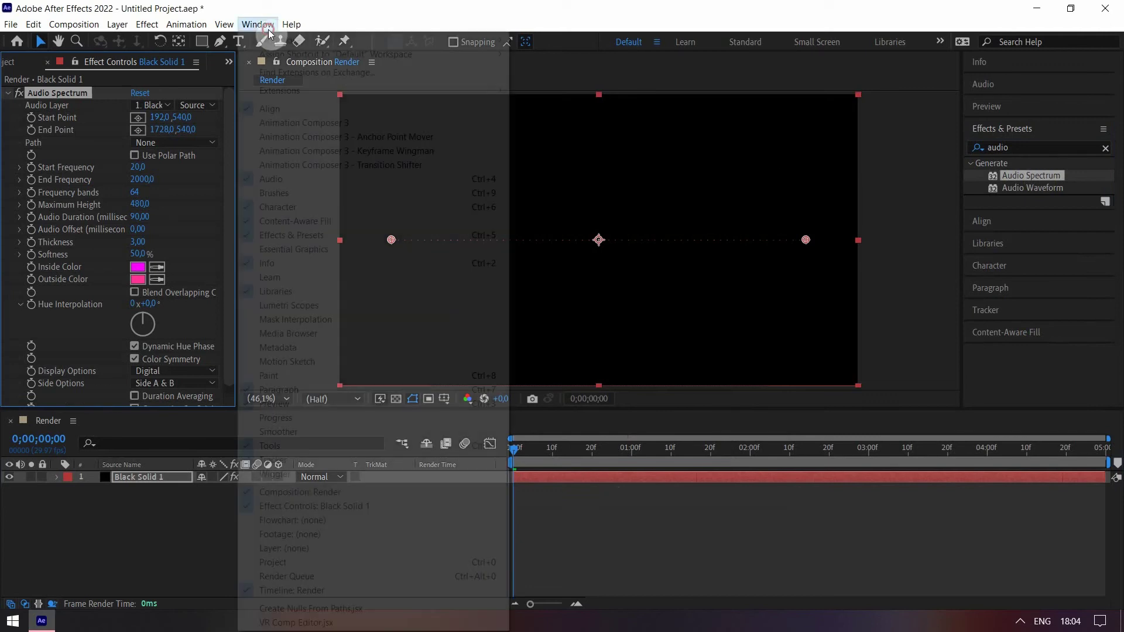
pyautogui.moveTo(407, 51)
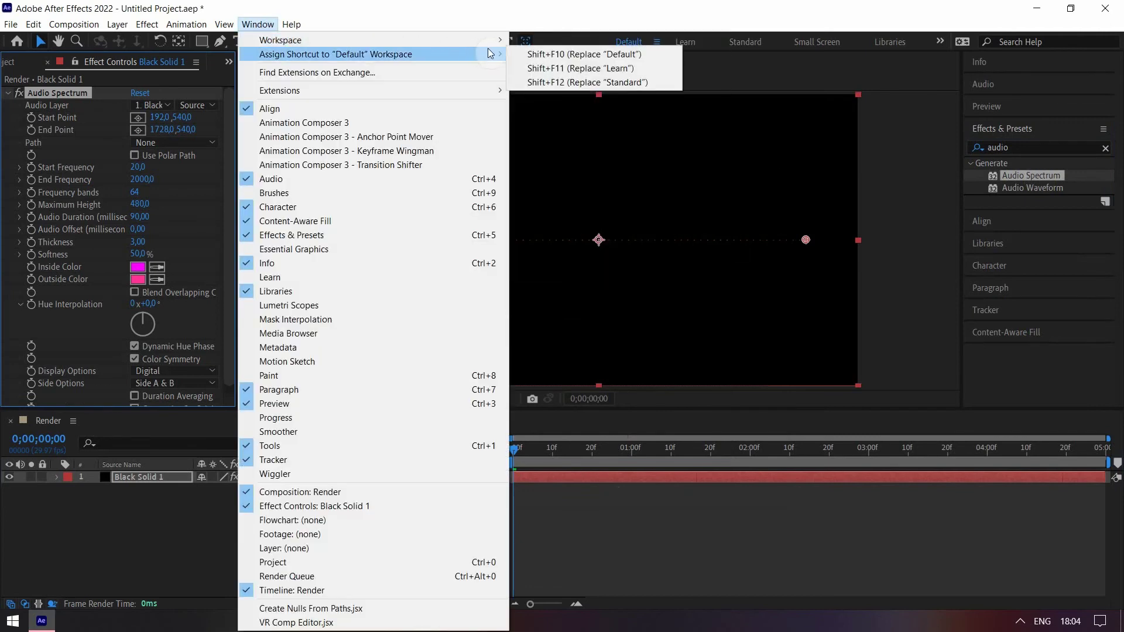
pyautogui.moveTo(493, 41)
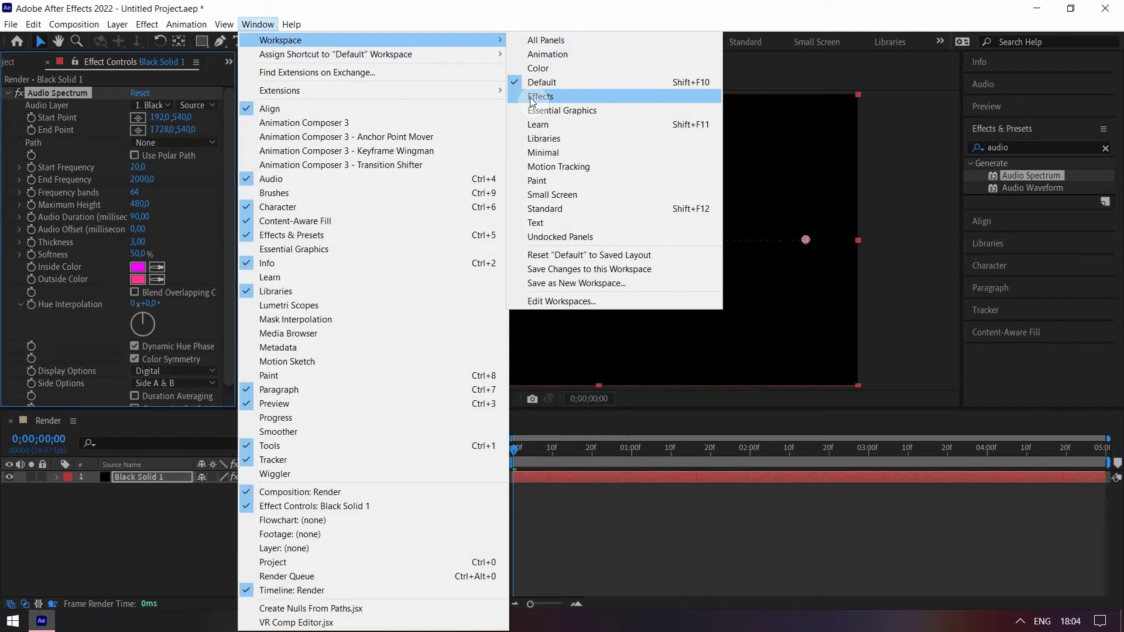
# Set the Audio Spectrum Start Point and End Point y values to 1000.
pyautogui.click(831, 24)
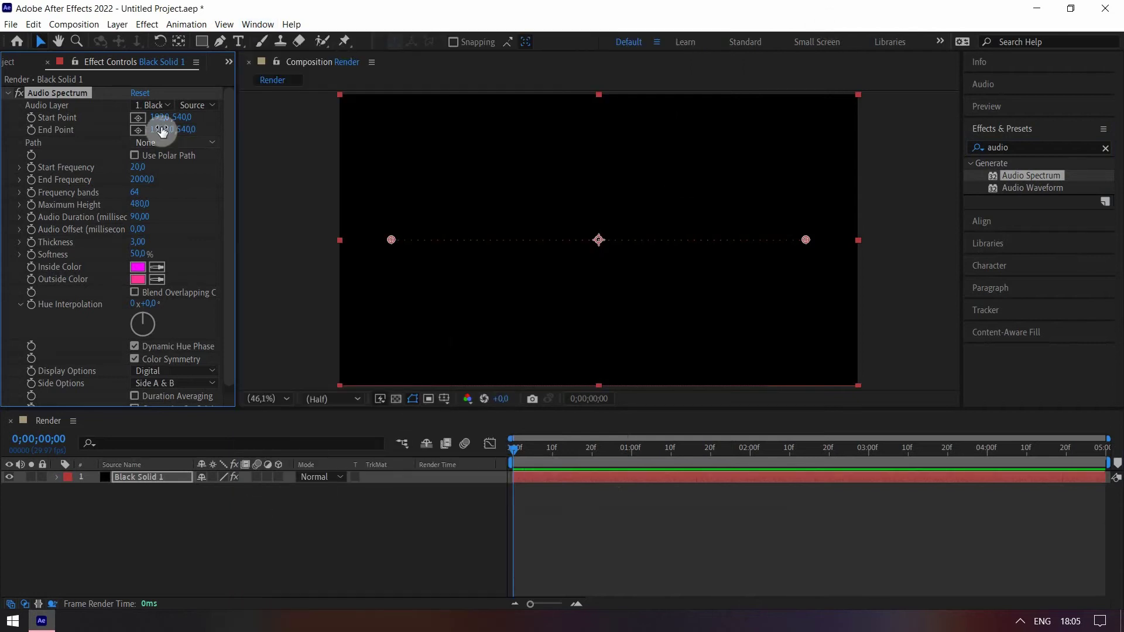
pyautogui.click(179, 117)
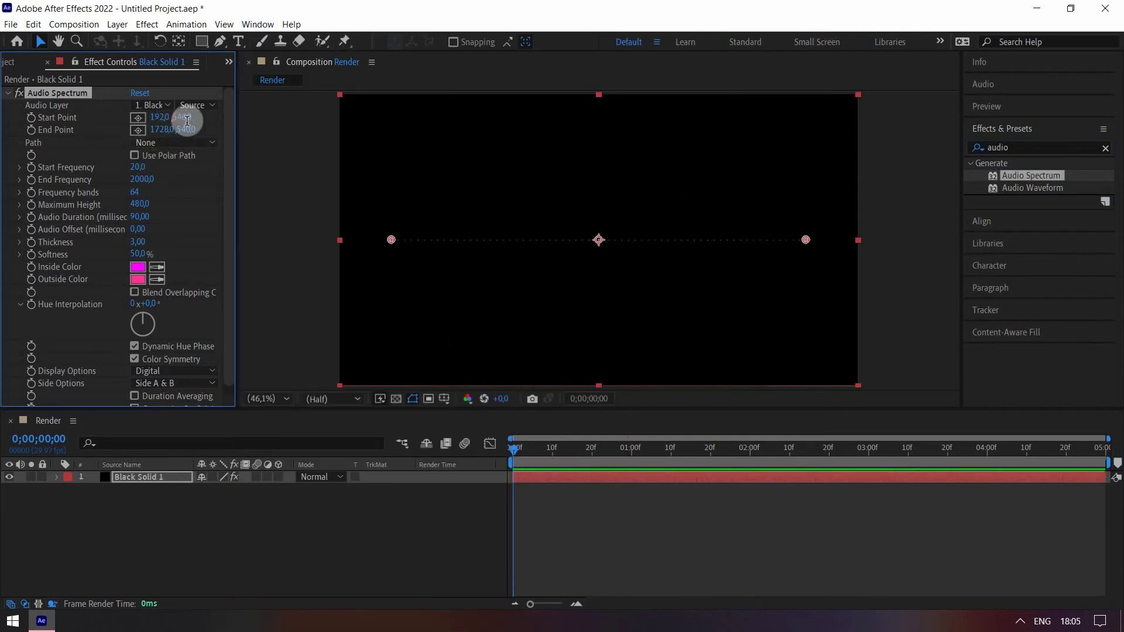
pyautogui.write('1000')
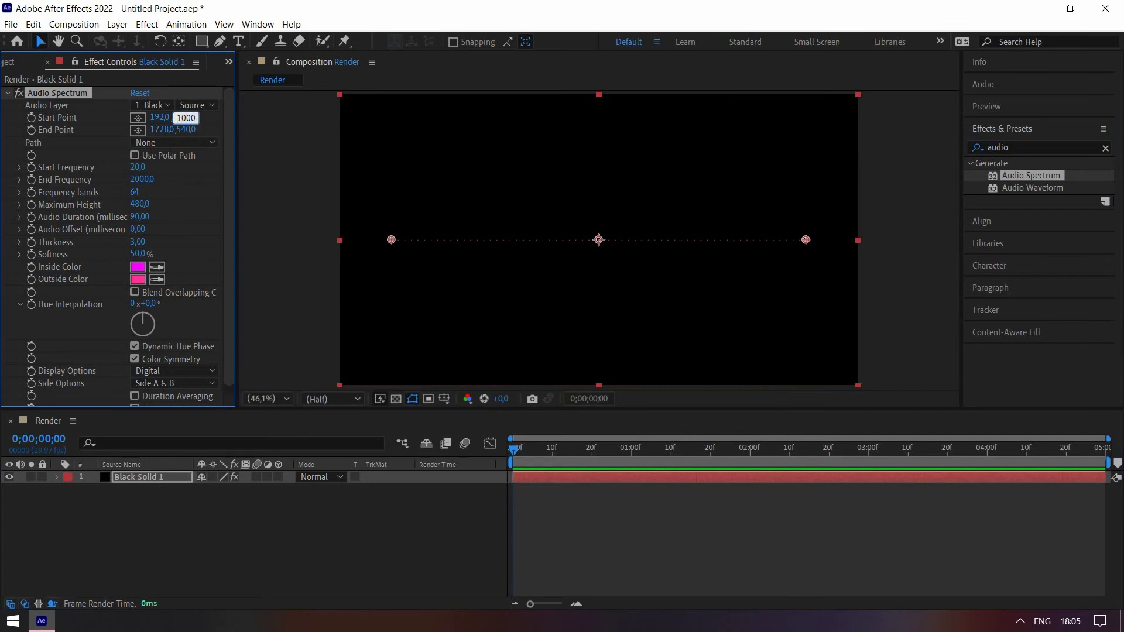
pyautogui.press('Return')
pyautogui.click(193, 129)
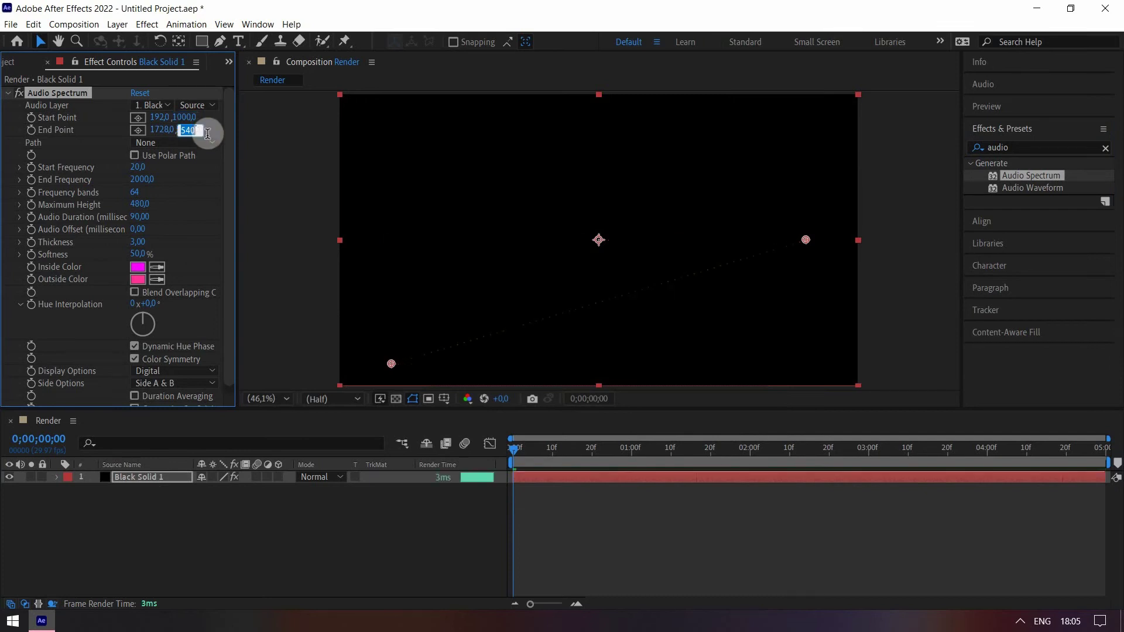
pyautogui.write('1000')
pyautogui.press('Return')
# Set the spectrum frequencies to 0–250 with 800 frequency bands.
pyautogui.click(138, 167)
pyautogui.write('0')
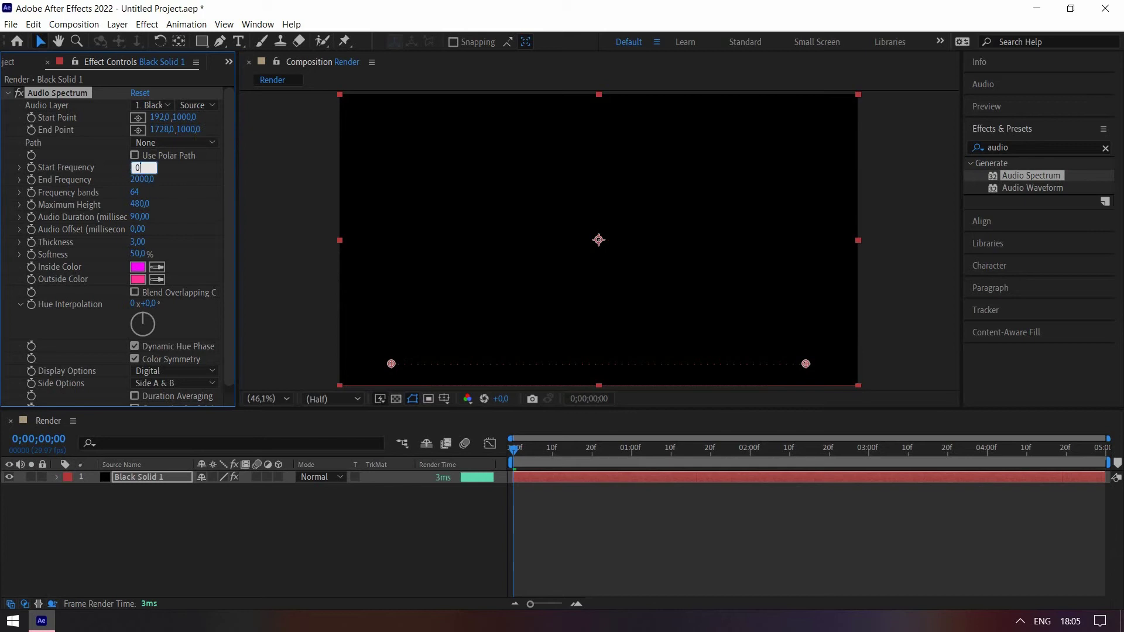
pyautogui.press('Tab')
pyautogui.write('250')
pyautogui.press('Return')
pyautogui.click(135, 193)
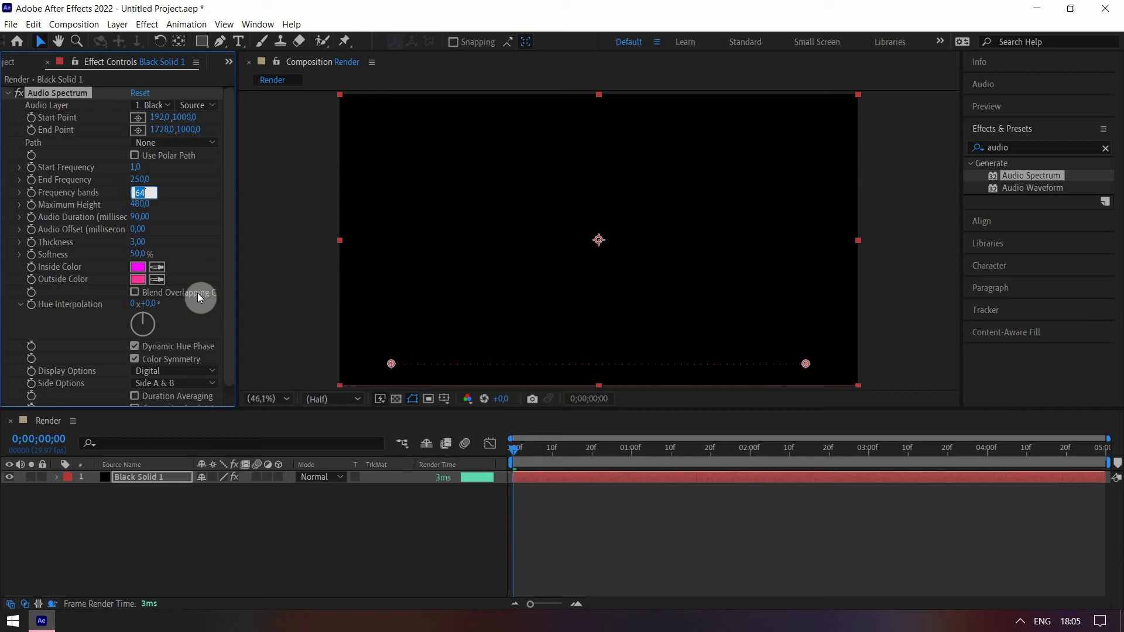
pyautogui.write('800')
pyautogui.press('Return')
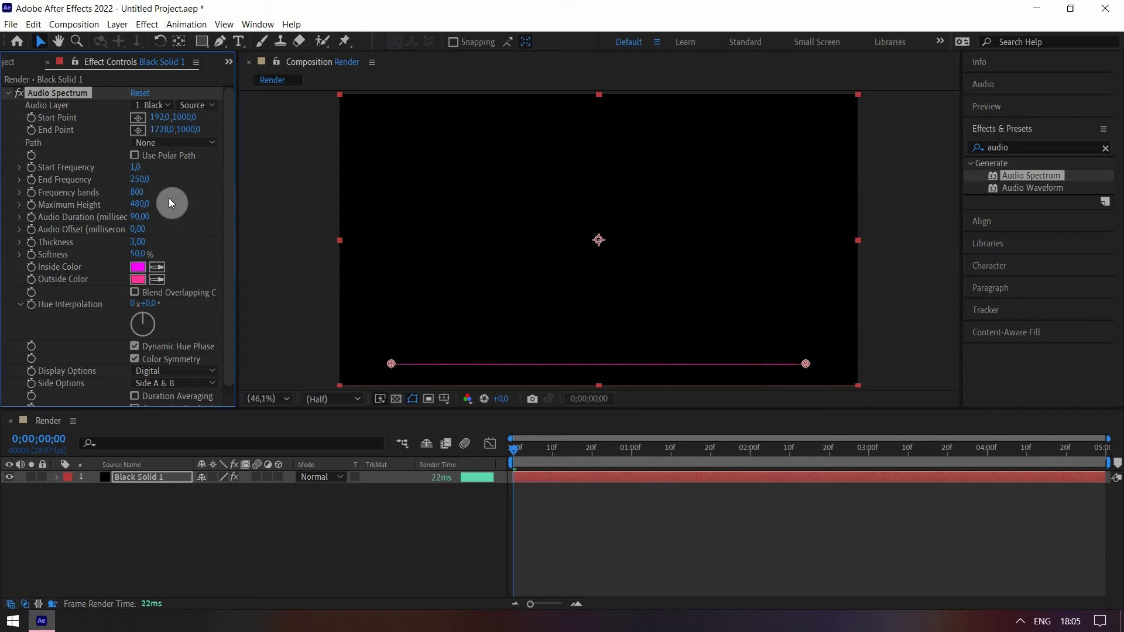
# Set Maximum Height to 2400, Thickness to 5 and Softness to 0.
pyautogui.click(143, 205)
pyautogui.write('2400')
pyautogui.press('Return')
pyautogui.click(142, 246)
pyautogui.write('5')
pyautogui.press('Return')
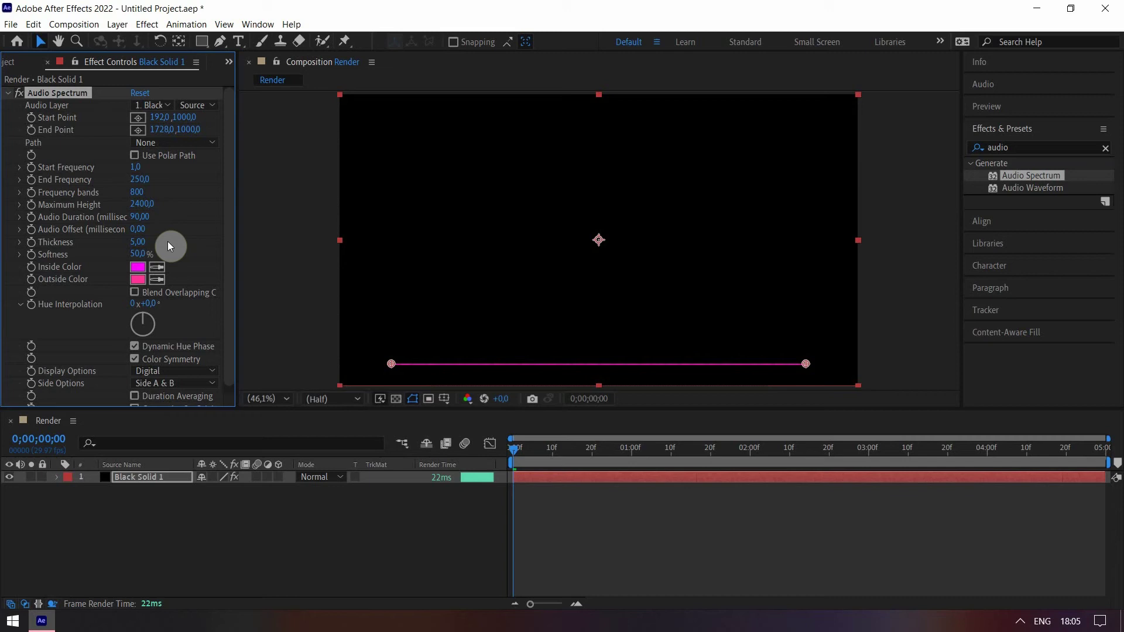
pyautogui.click(141, 254)
pyautogui.write('0')
pyautogui.press('Return')
# Set both the inside and outside spectrum colours to white (FFFFFF).
pyautogui.click(138, 268)
pyautogui.write('FFFFFF')
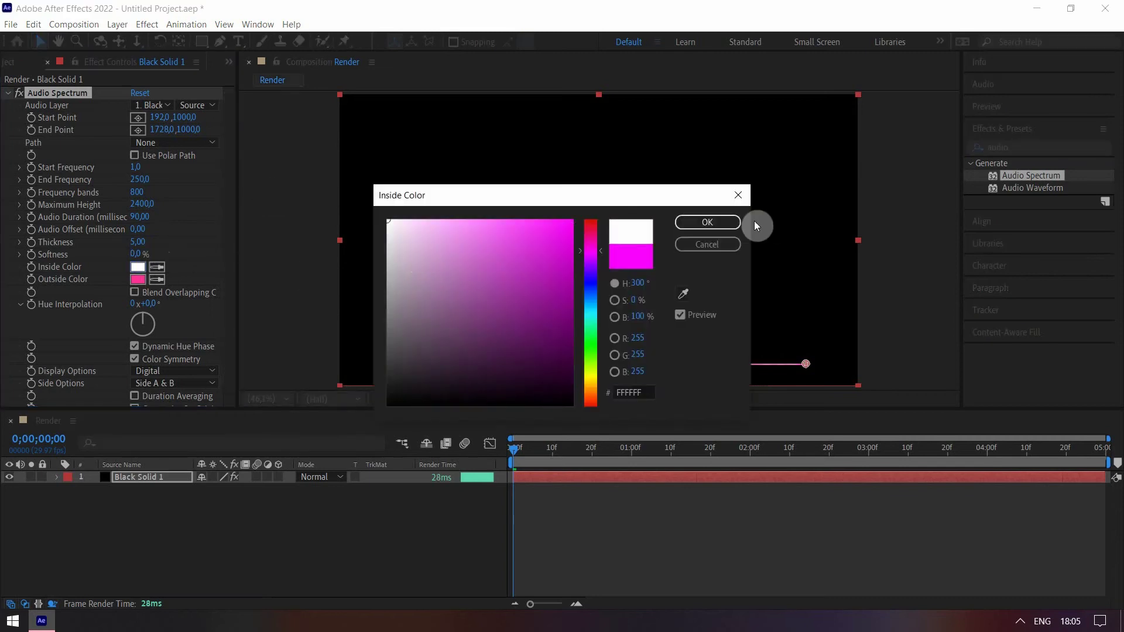
pyautogui.click(707, 222)
pyautogui.click(157, 279)
pyautogui.click(138, 267)
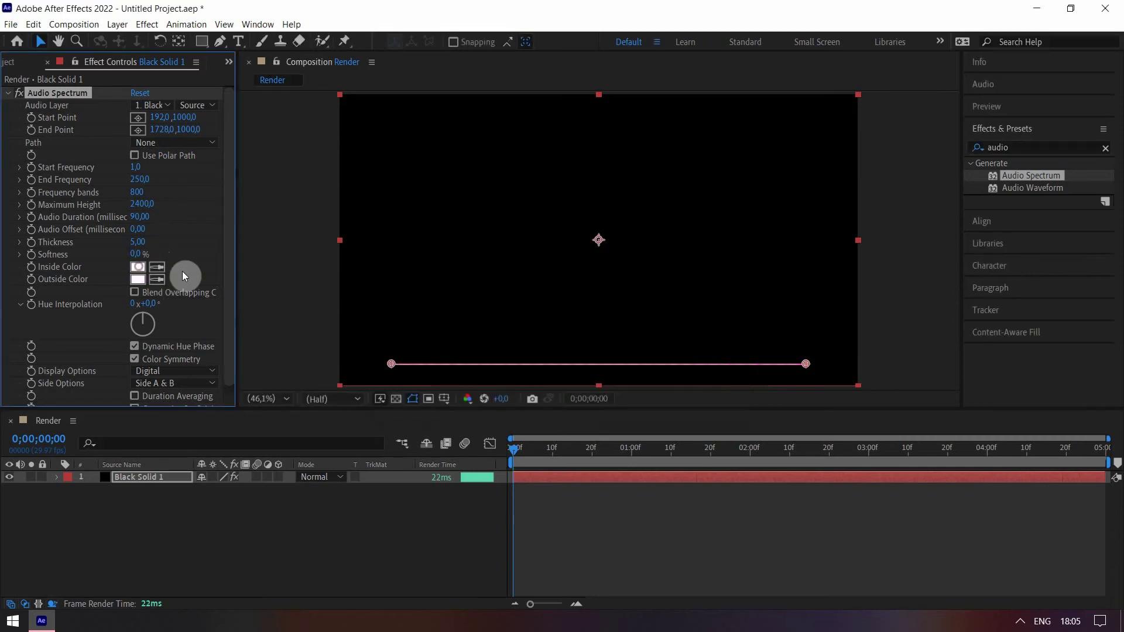
pyautogui.moveTo(224, 280); pyautogui.dragTo(228, 310)
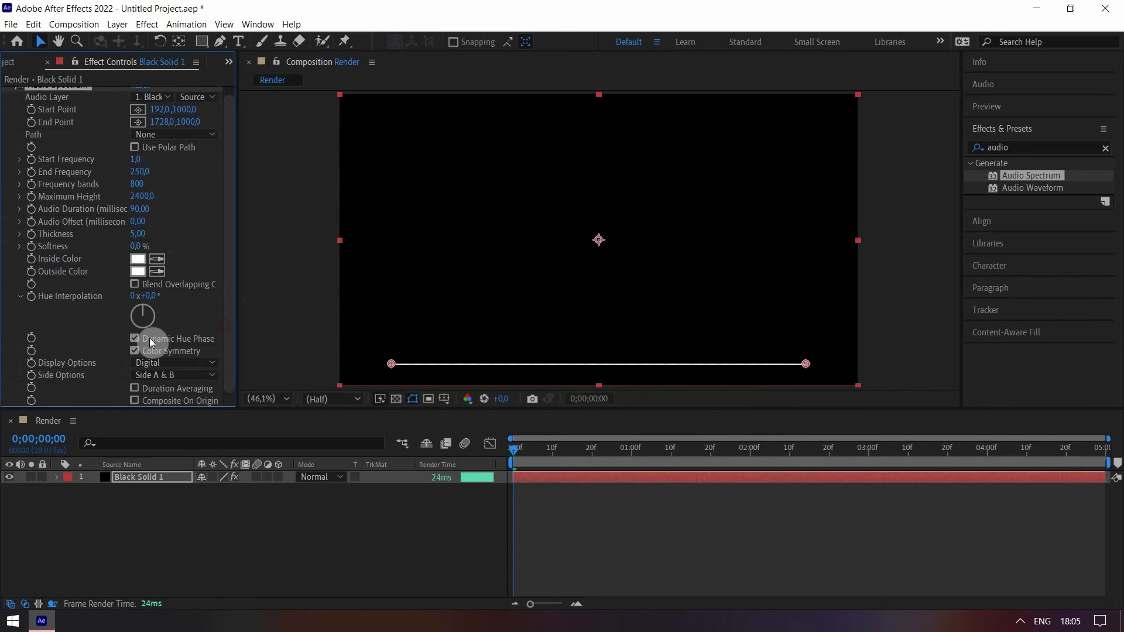
# Turn off Dynamic Hue Phase and Color Symmetry, keeping Side A & B.
pyautogui.click(135, 351)
pyautogui.click(177, 375)
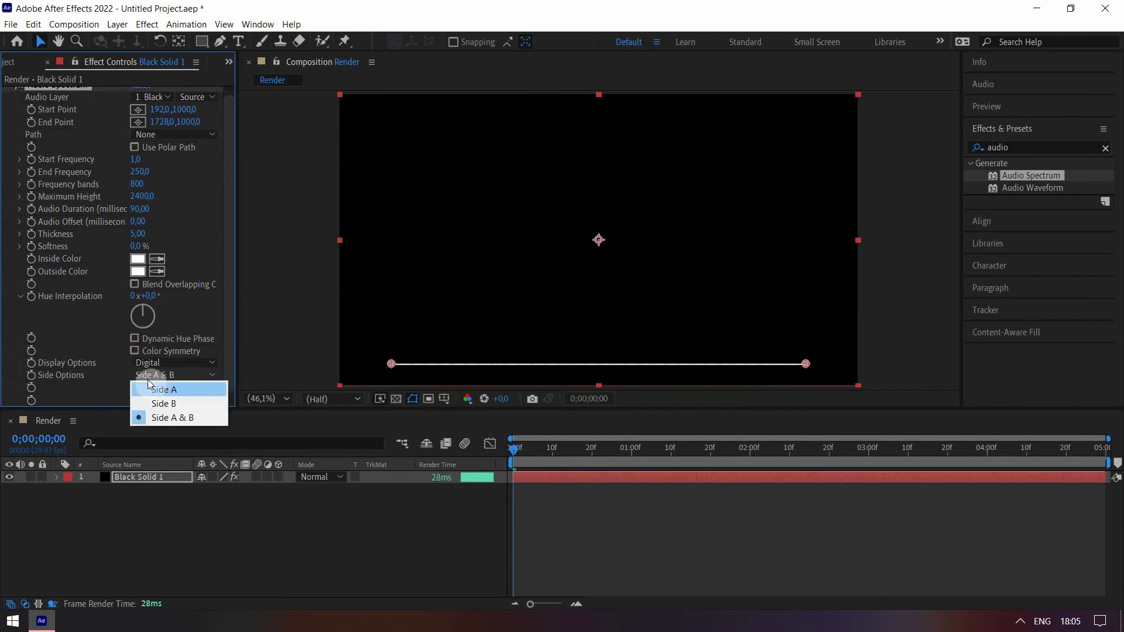
pyautogui.click(114, 373)
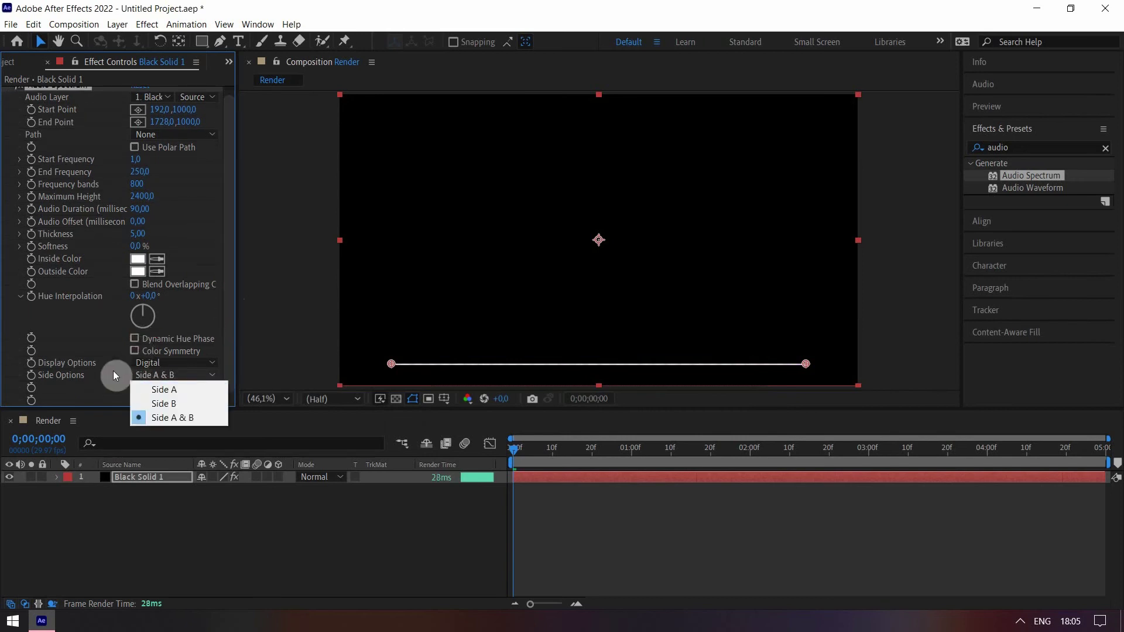
# Import Grimes - 4ÆM.mp3 from the Music folder on New Volume (E:).
pyautogui.click(36, 62)
pyautogui.doubleClick(124, 298)
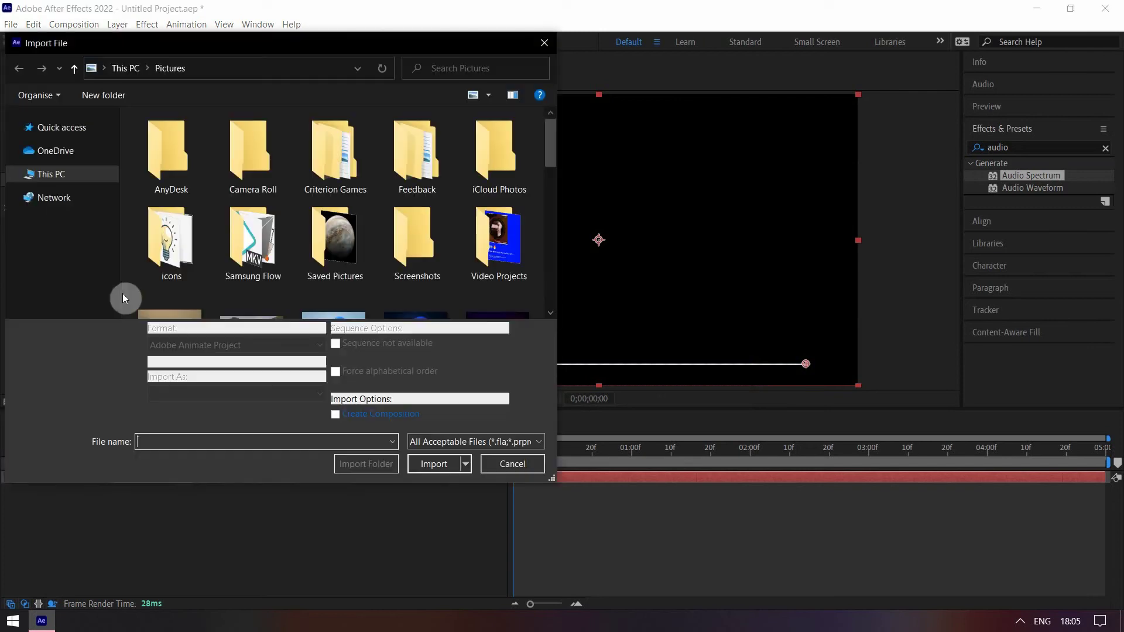
pyautogui.click(54, 176)
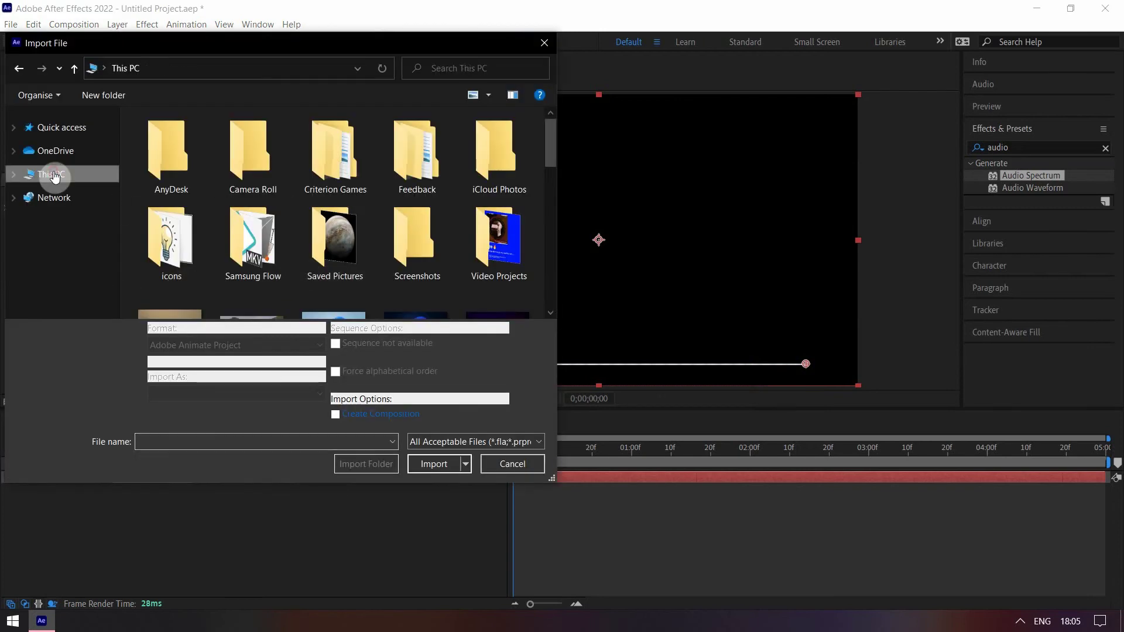
pyautogui.scroll(-2, 318, 264)
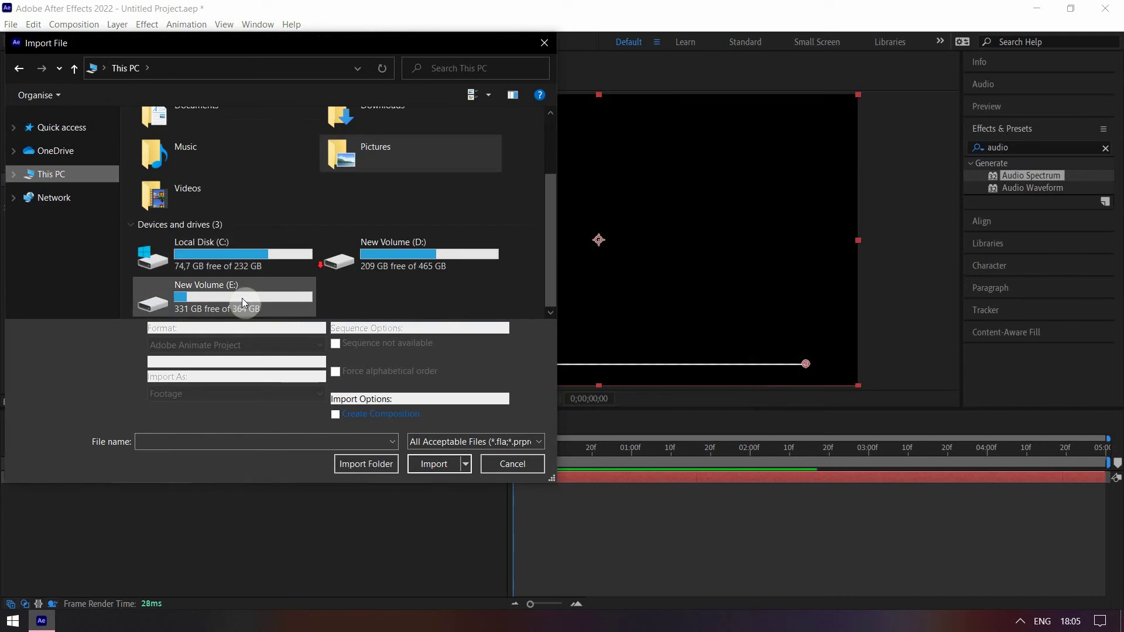
pyautogui.doubleClick(234, 300)
pyautogui.doubleClick(176, 200)
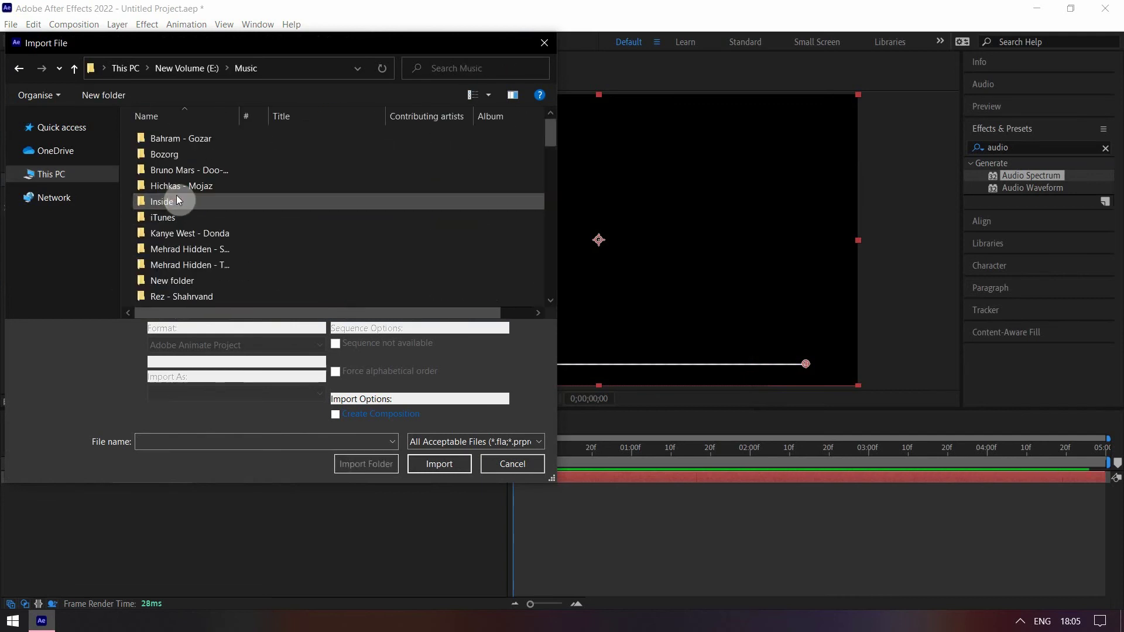
pyautogui.scroll(-5, 203, 225)
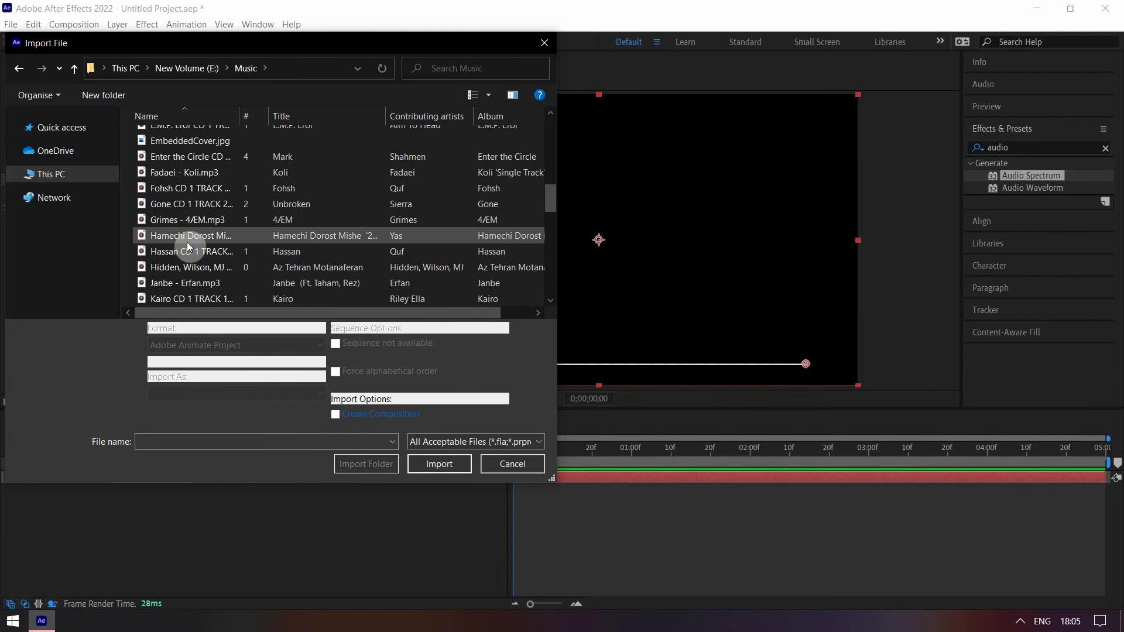
pyautogui.doubleClick(183, 220)
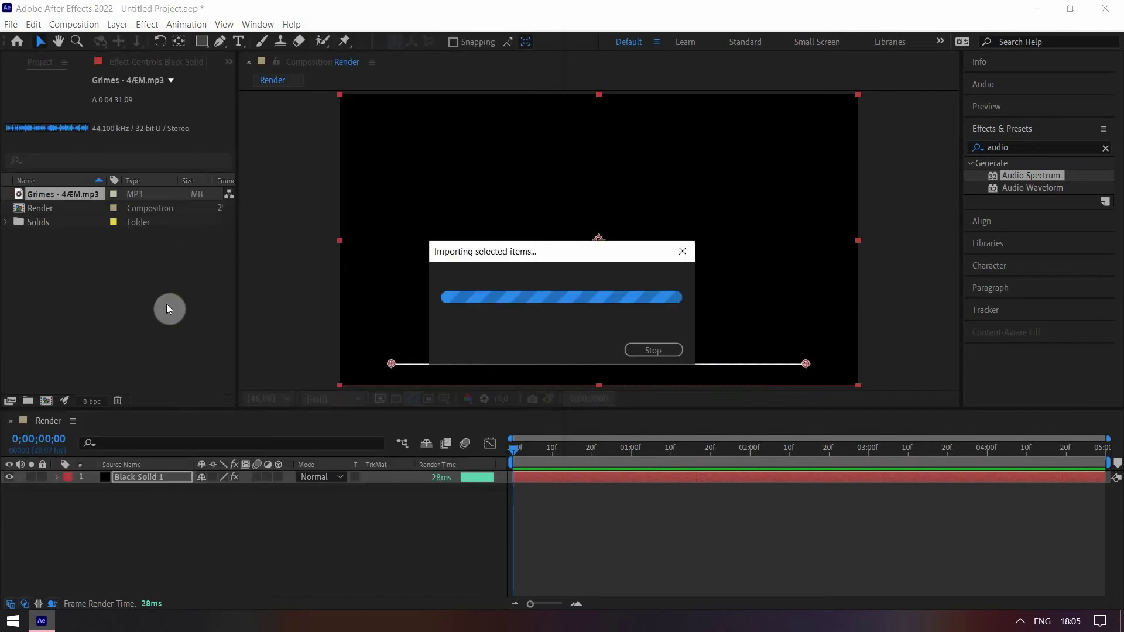
# Place the Grimes track in Render and set it as Audio Spectrum's Audio Layer.
pyautogui.moveTo(74, 196); pyautogui.dragTo(191, 503)
pyautogui.click(166, 476)
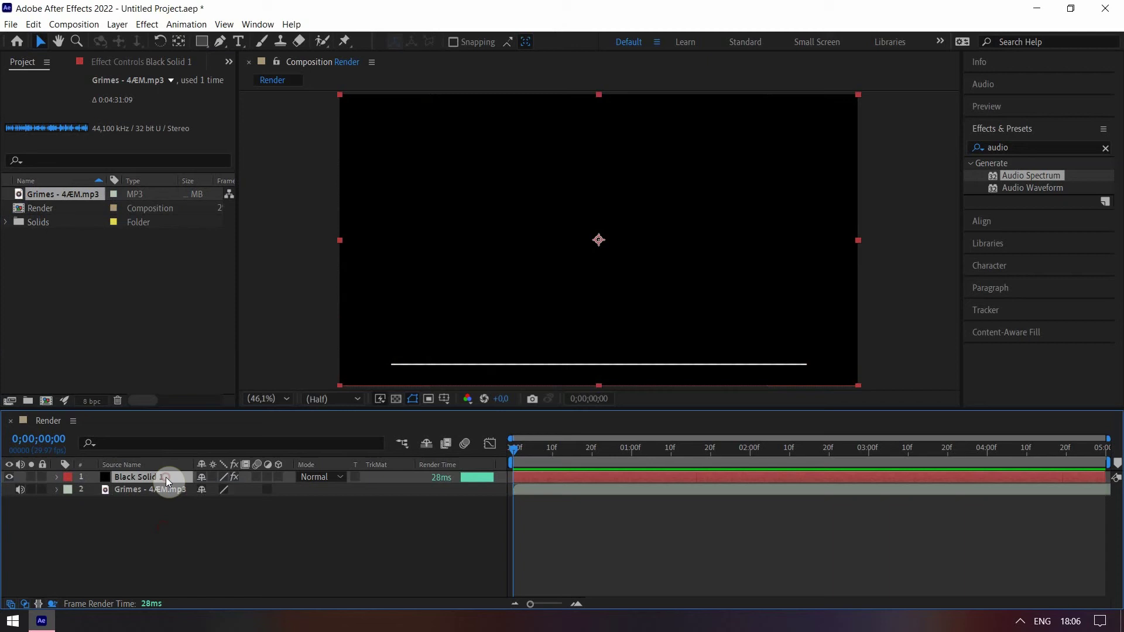
pyautogui.click(820, 495)
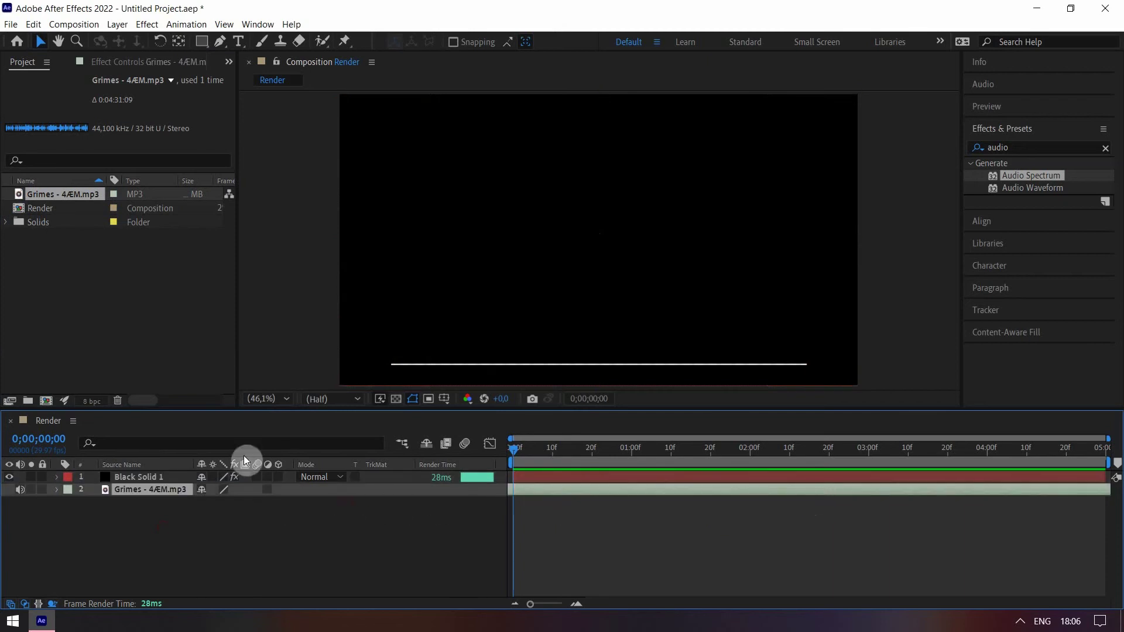
pyautogui.click(135, 69)
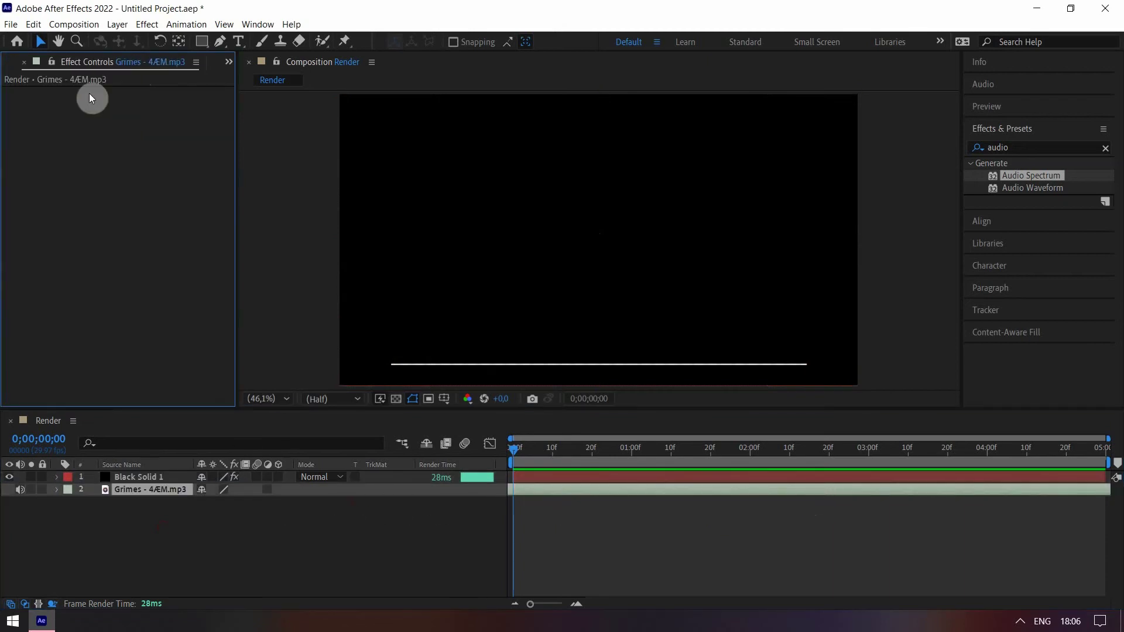
pyautogui.click(145, 477)
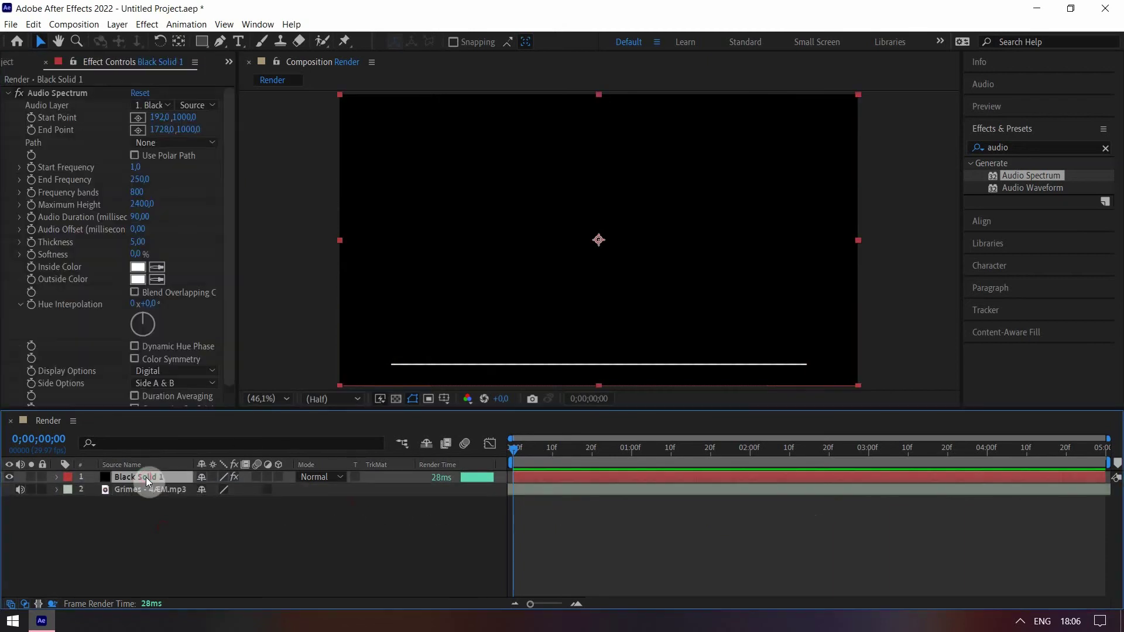
pyautogui.click(153, 105)
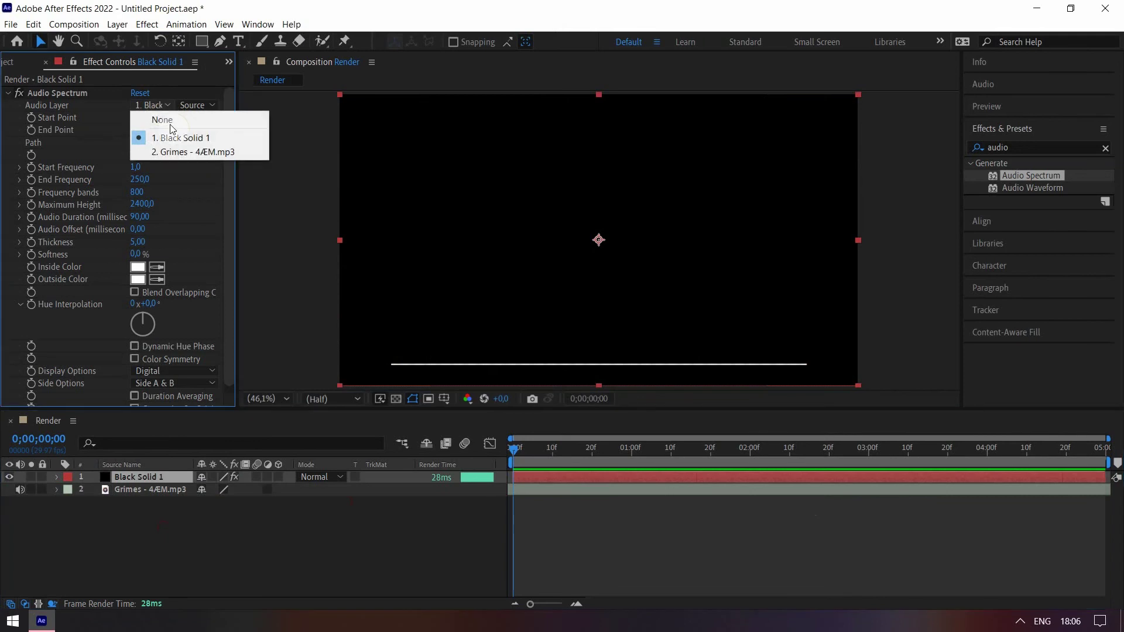
pyautogui.click(202, 153)
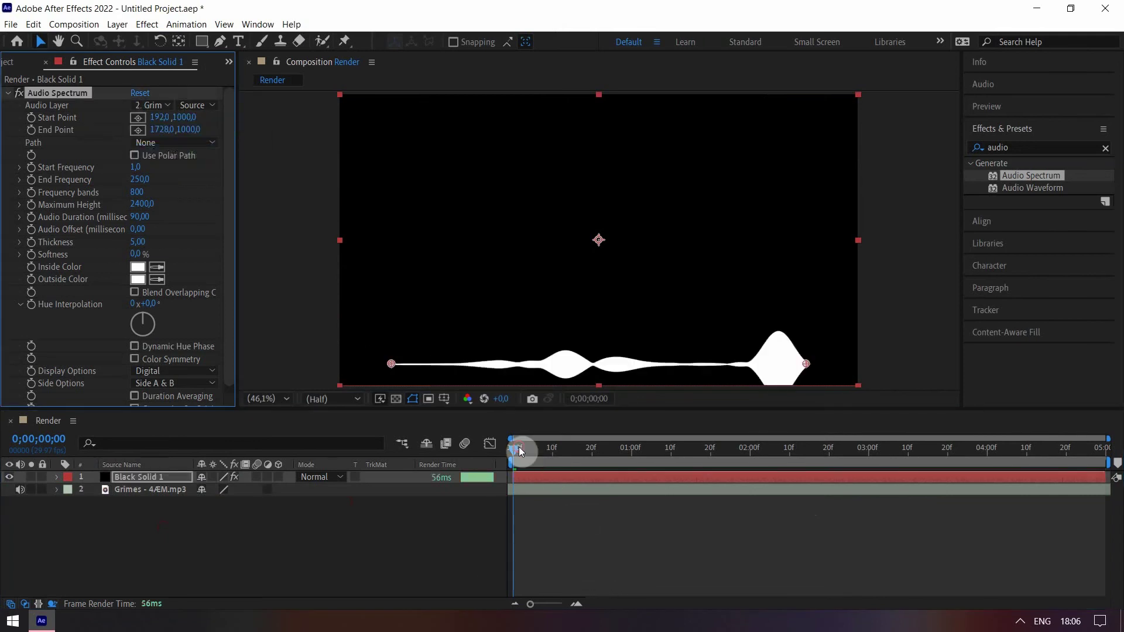
# Set the spectrum's Side Options to Side A.
pyautogui.moveTo(519, 447); pyautogui.dragTo(572, 447)
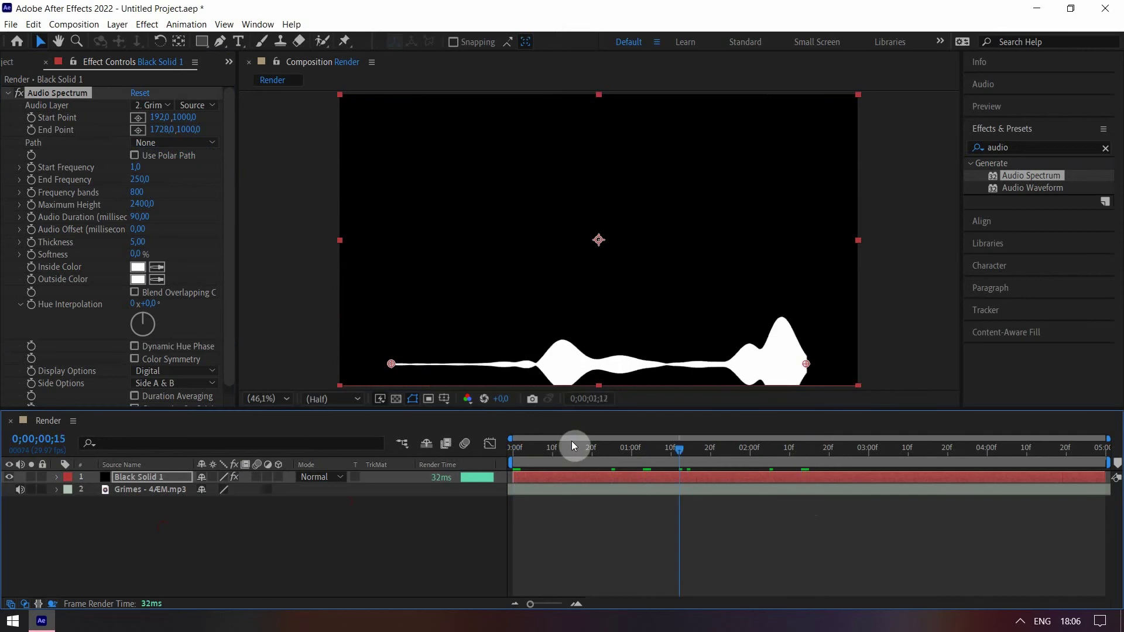
pyautogui.click(185, 387)
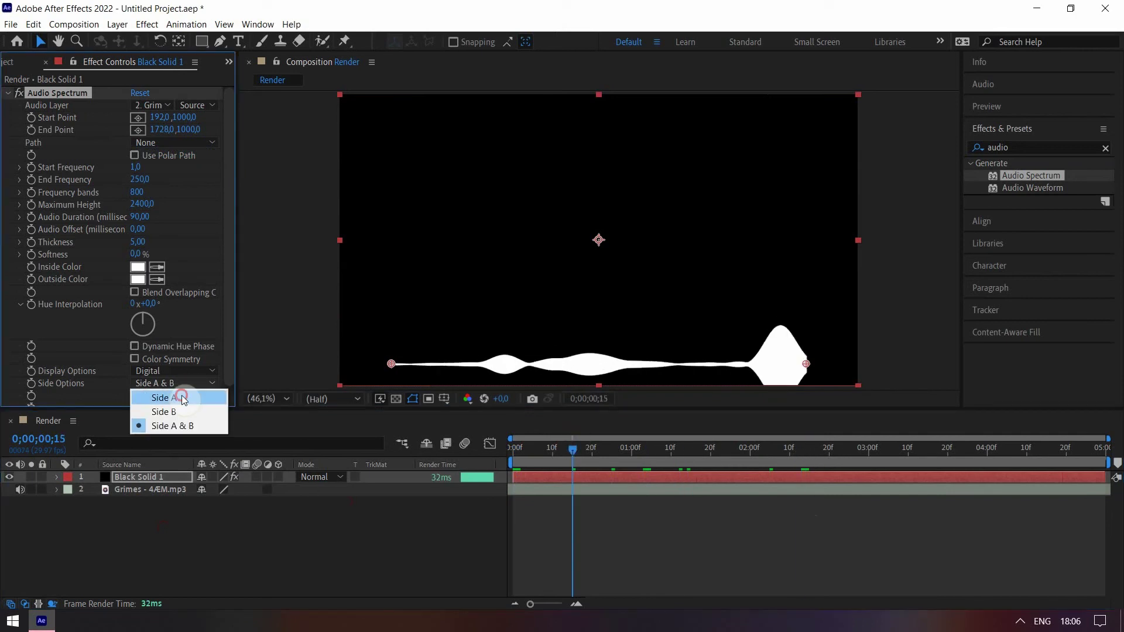
pyautogui.click(181, 398)
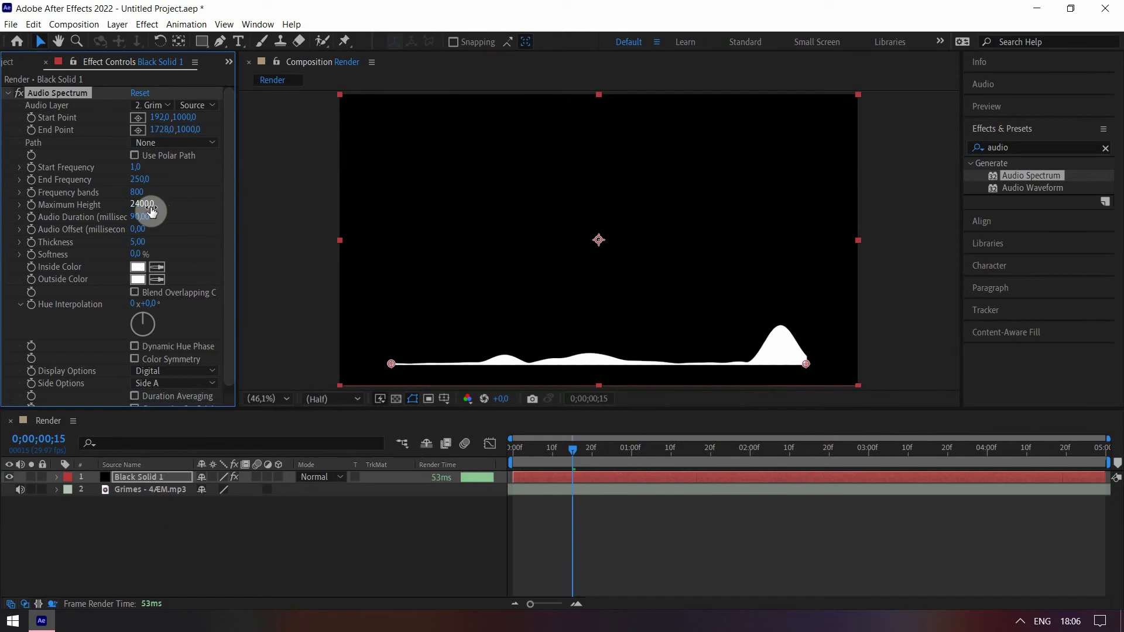
# Scrub through the timeline to preview the spectrum reacting to the song.
pyautogui.click(633, 521)
pyautogui.click(740, 460)
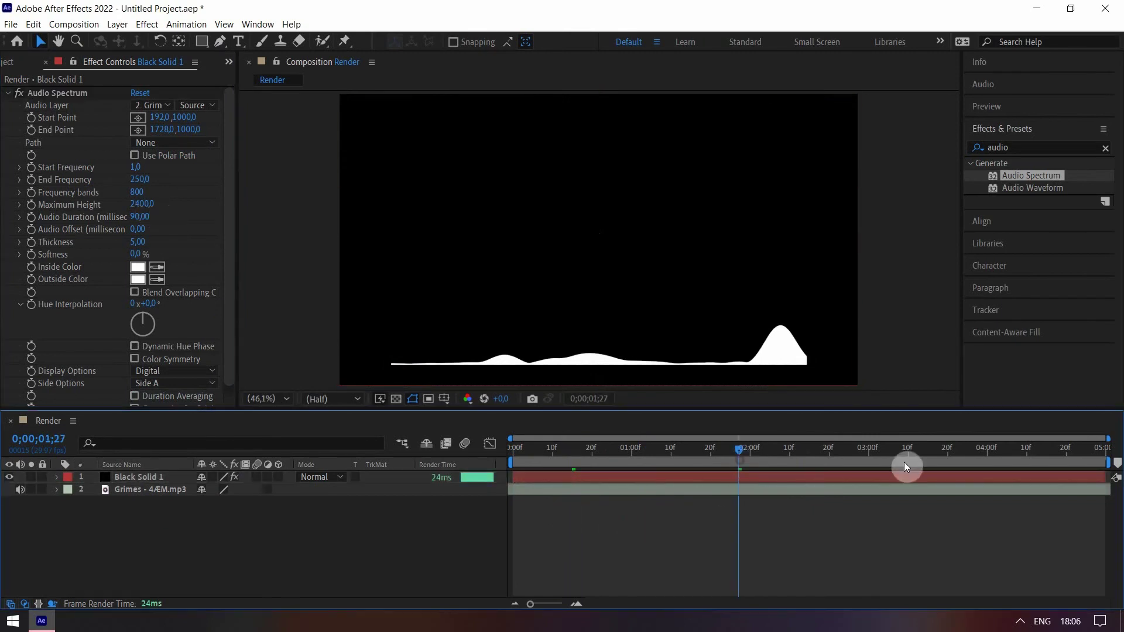
pyautogui.click(908, 462)
pyautogui.click(807, 462)
pyautogui.click(615, 445)
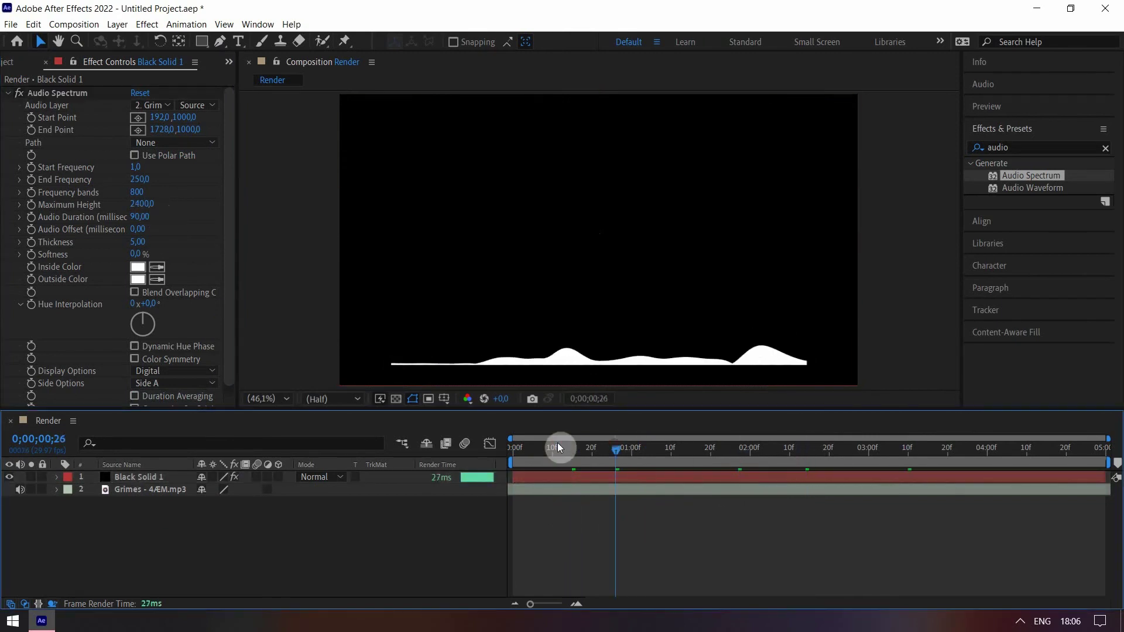
pyautogui.click(558, 444)
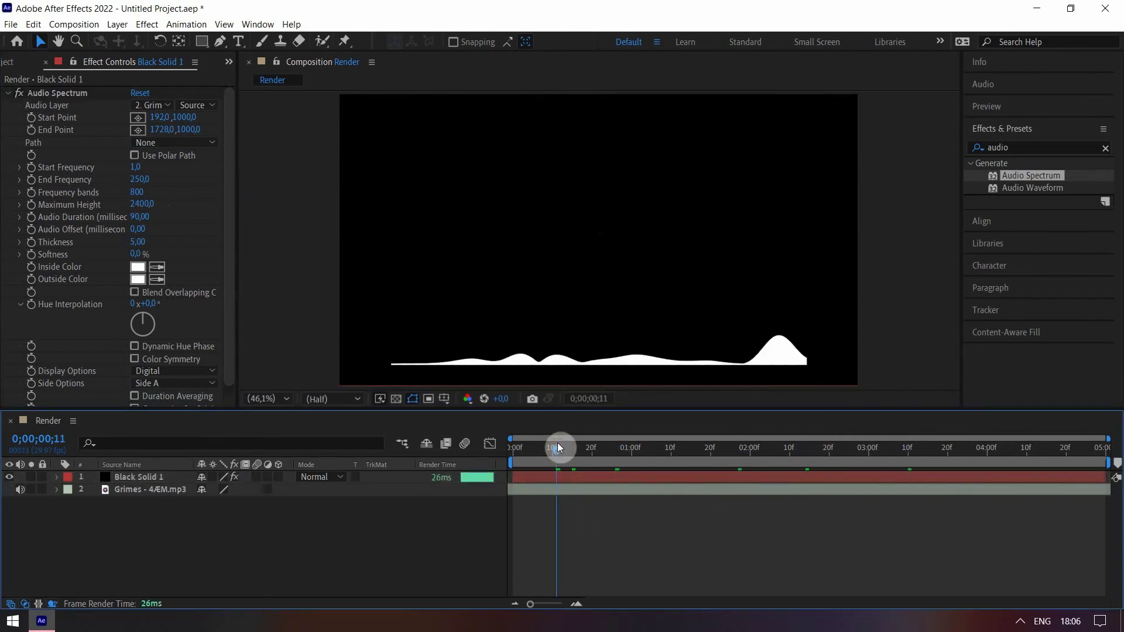
# Duplicate Black Solid 1 twice to make three spectrum layers.
pyautogui.click(151, 478)
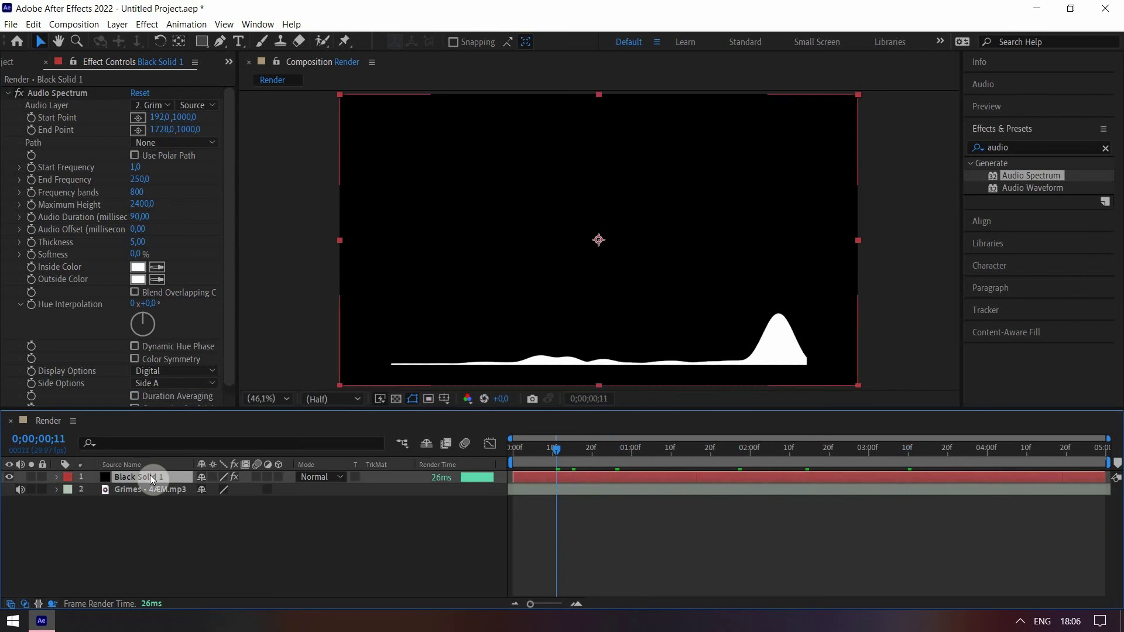
pyautogui.hotkey('ctrl', 'd')
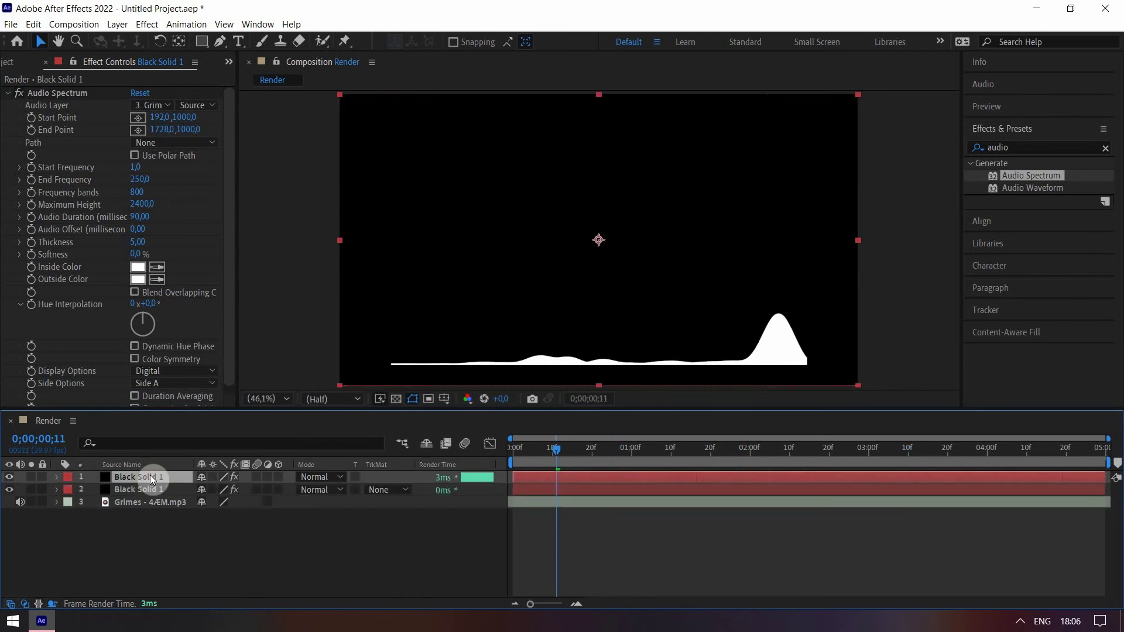
pyautogui.hotkey('ctrl', 'd')
pyautogui.click(159, 545)
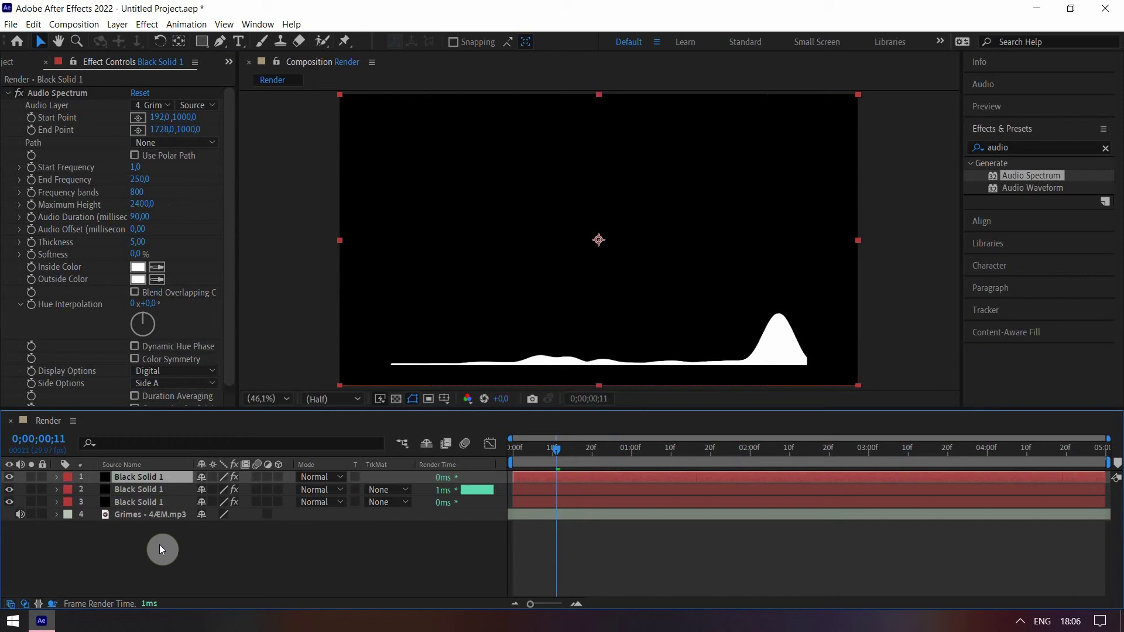
# Flip the second spectrum solid horizontally while soloed, then unsolo it.
pyautogui.click(152, 490)
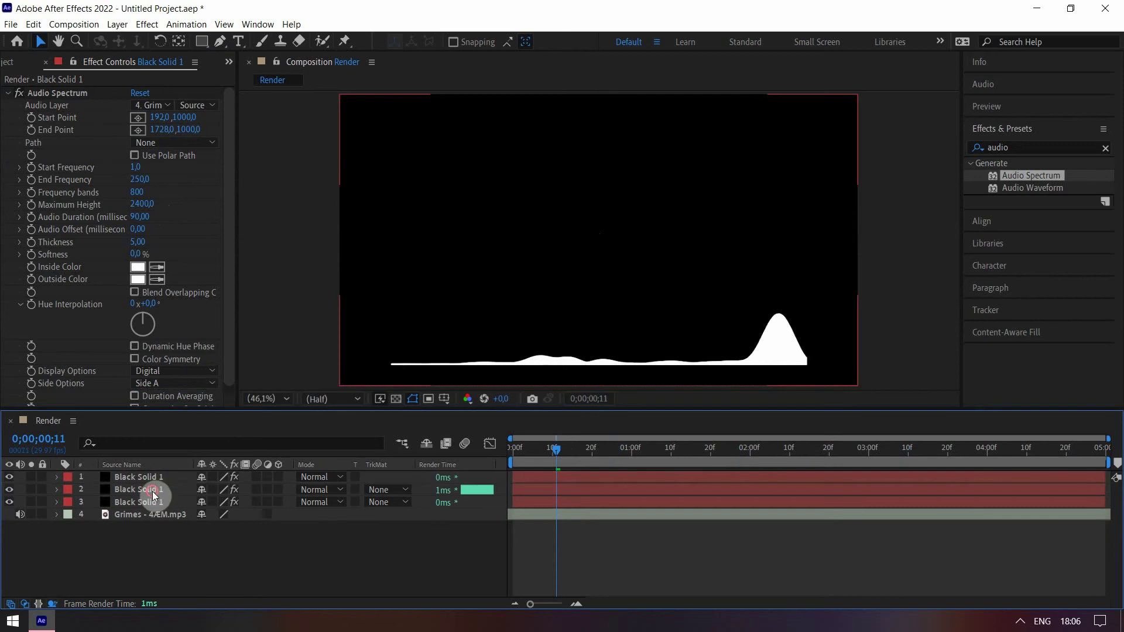
pyautogui.click(31, 490)
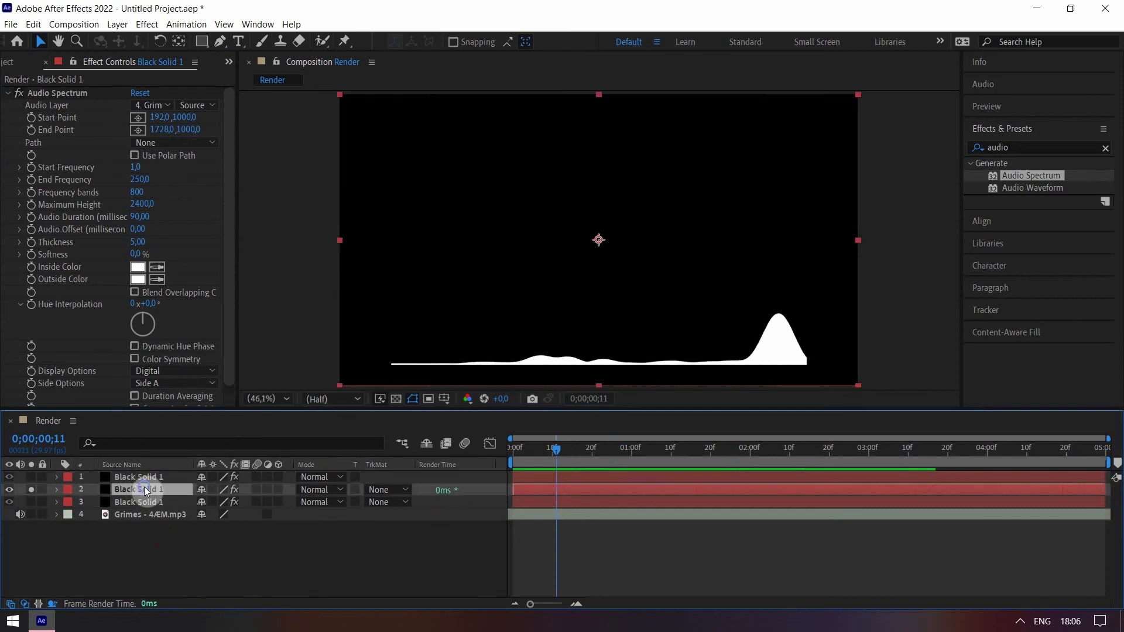
pyautogui.rightClick(148, 488)
pyautogui.moveTo(202, 180)
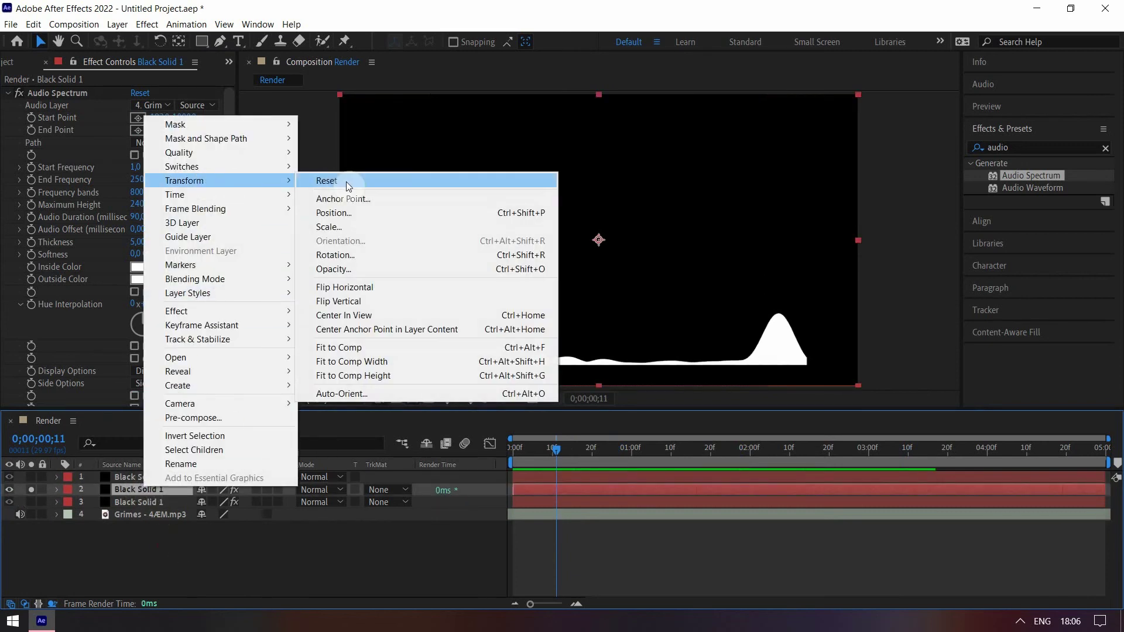
pyautogui.click(366, 287)
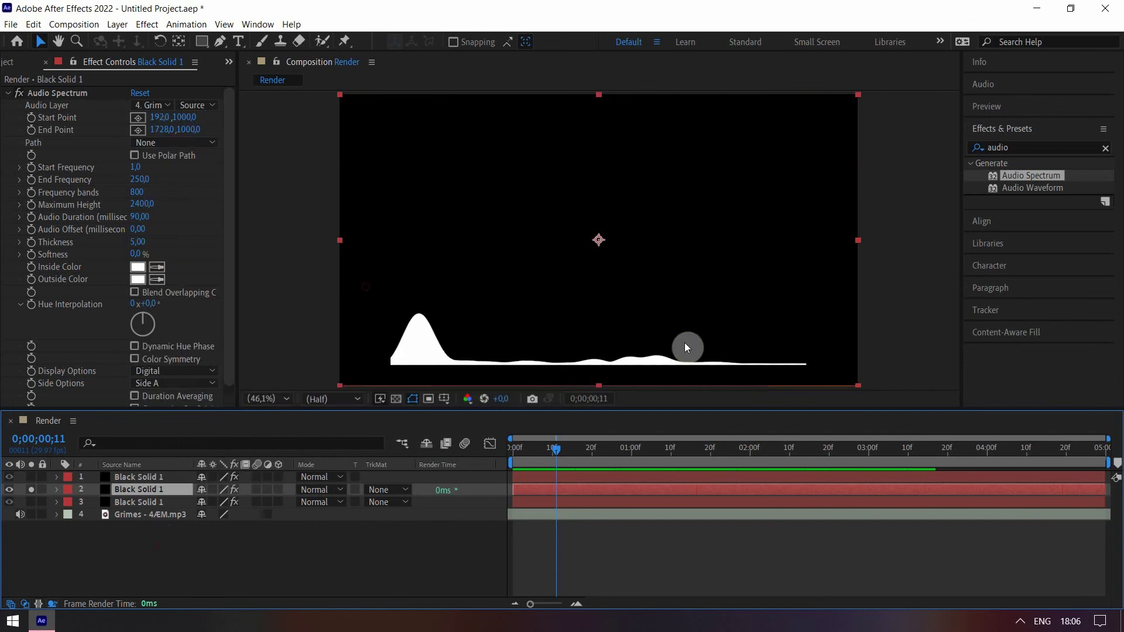
pyautogui.click(167, 560)
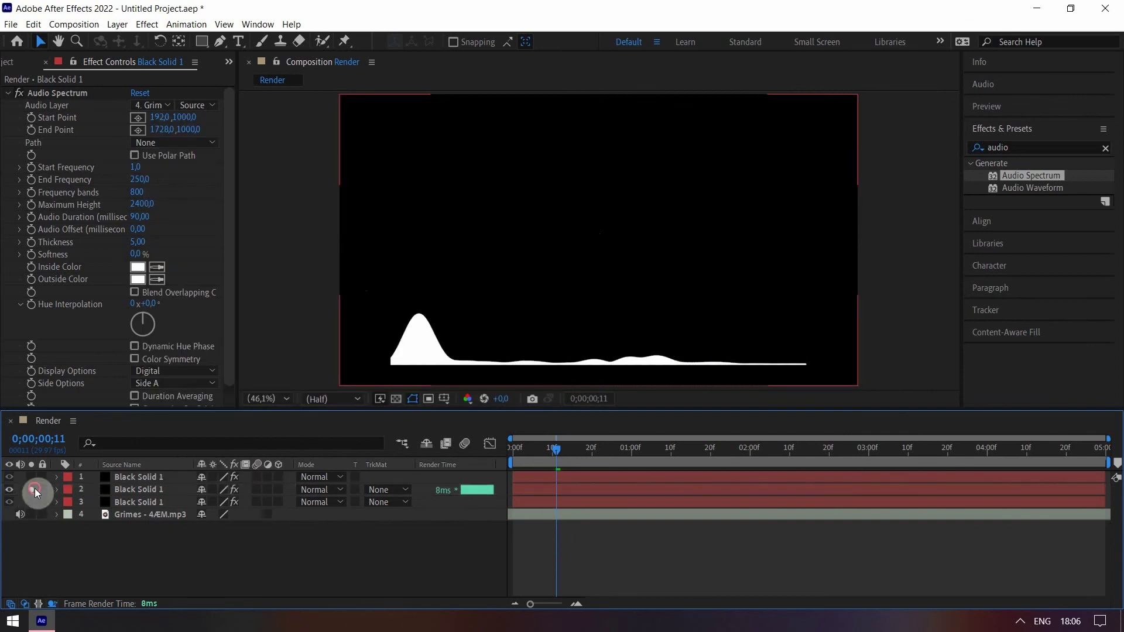
pyautogui.click(31, 490)
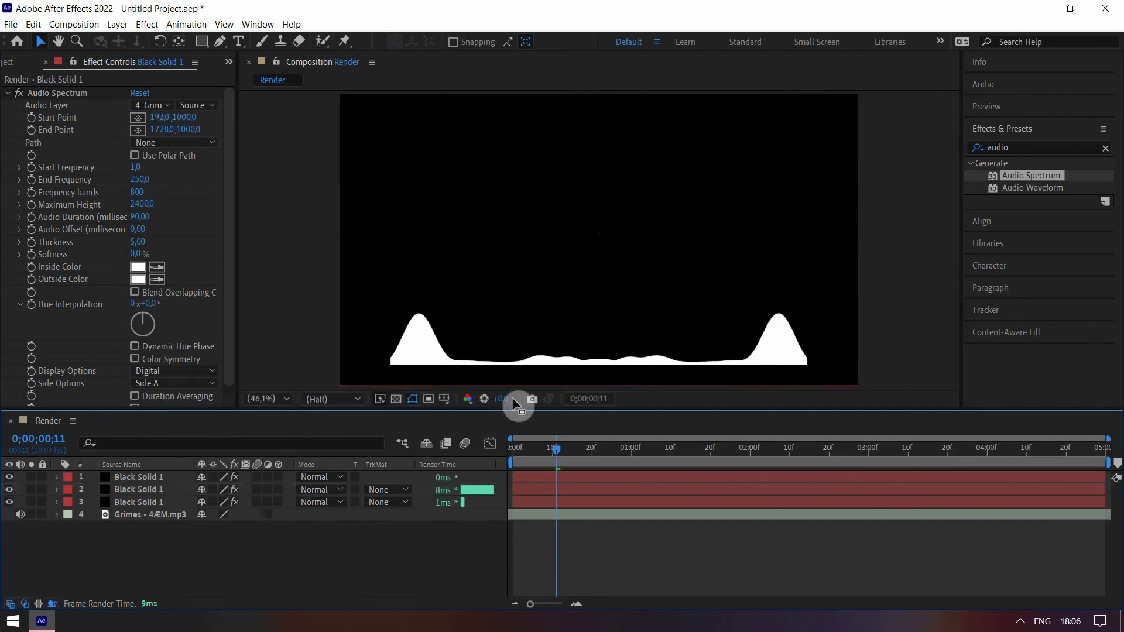
pyautogui.click(142, 489)
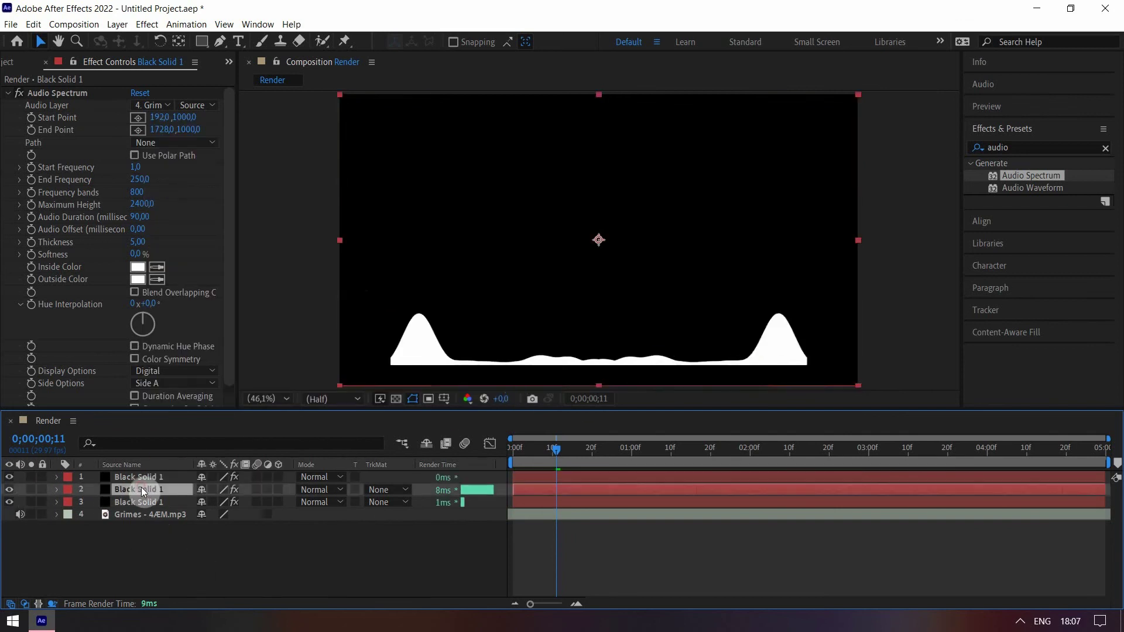
# Solo the second spectrum layer and set its frequencies to 50–400, then unsolo.
pyautogui.click(31, 490)
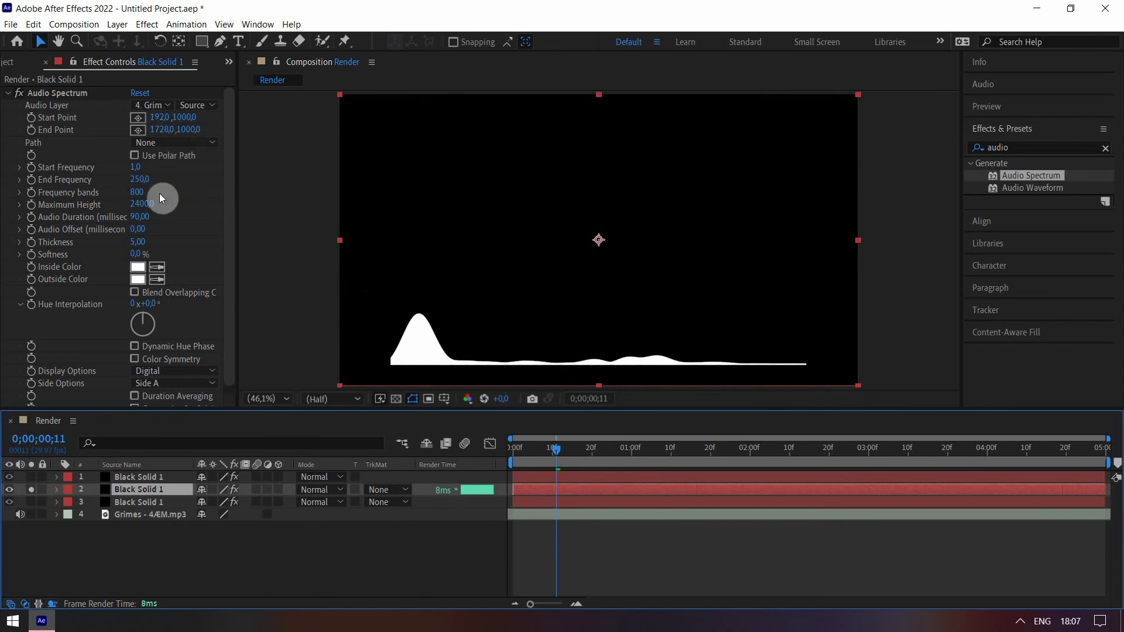
pyautogui.click(137, 167)
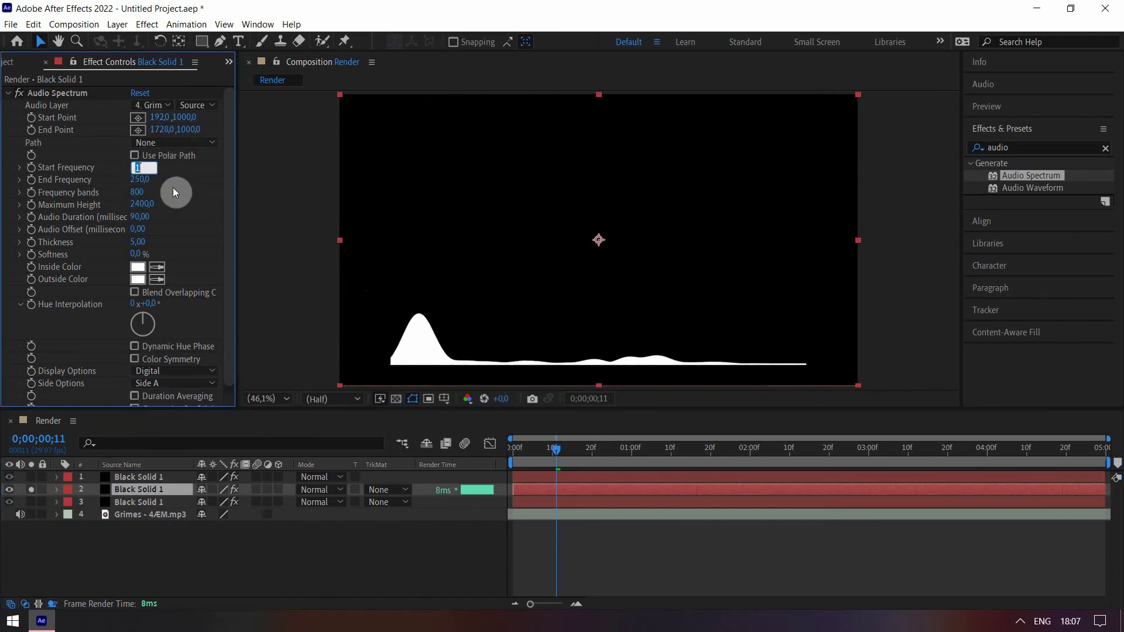
pyautogui.write('50')
pyautogui.press('Return')
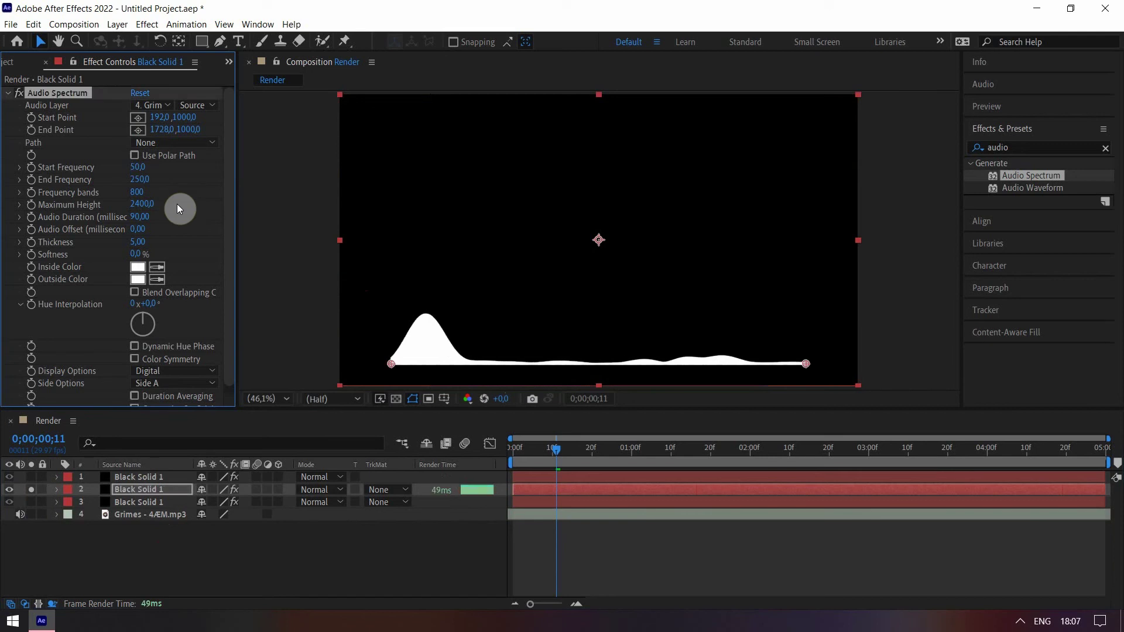
pyautogui.click(139, 179)
pyautogui.write('400')
pyautogui.press('Return')
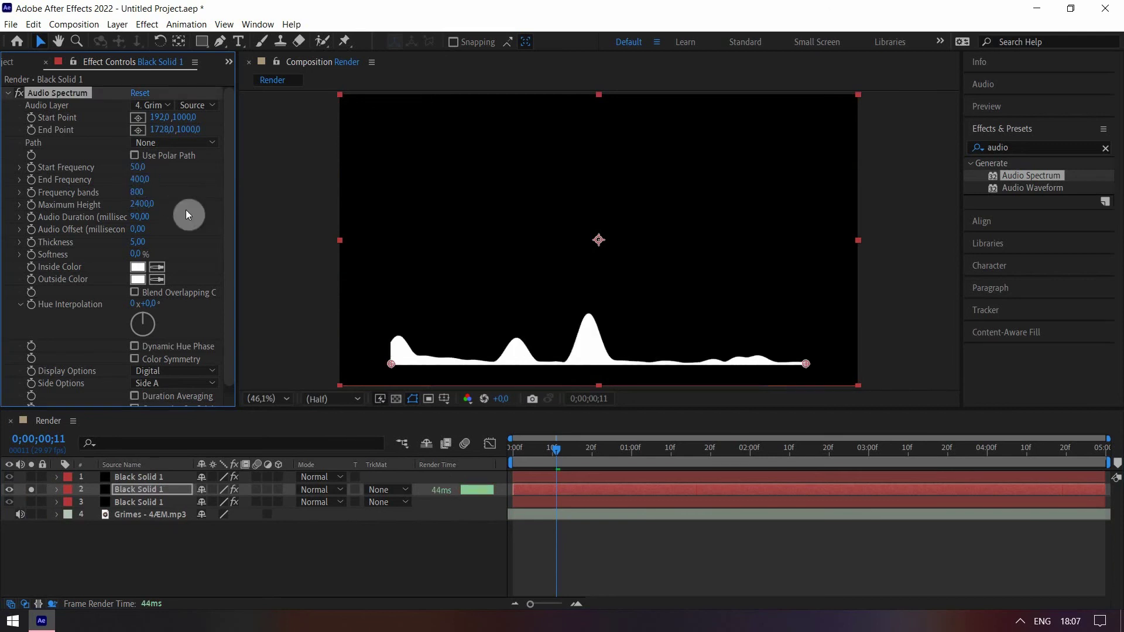
pyautogui.click(31, 489)
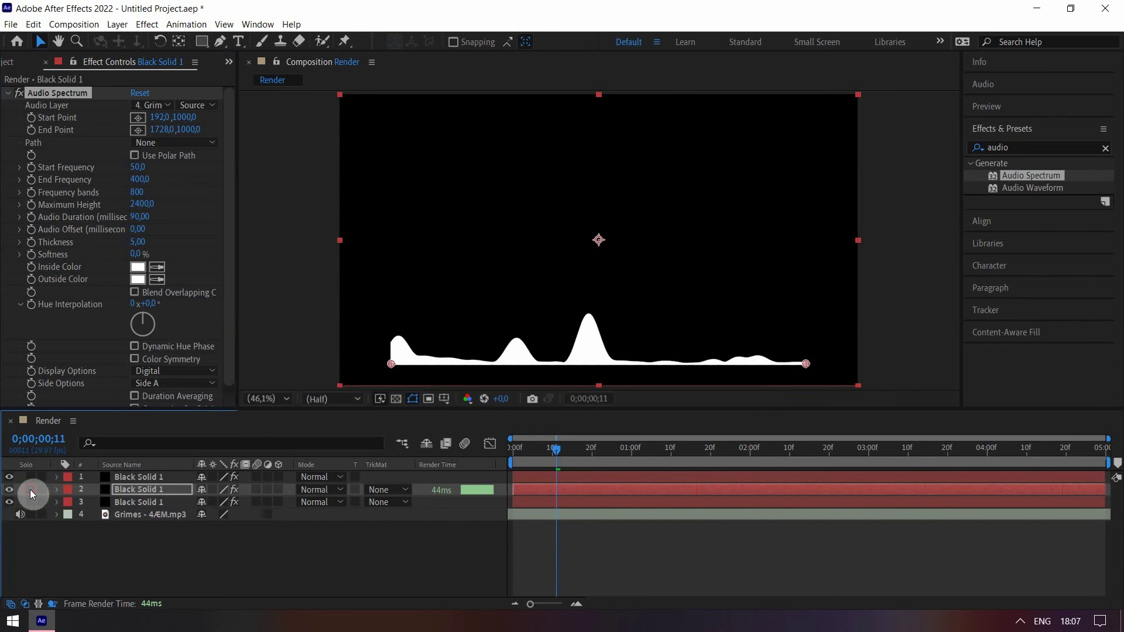
# Give the top spectrum layer Audio Duration 80 and a 100–580 frequency range.
pyautogui.click(136, 476)
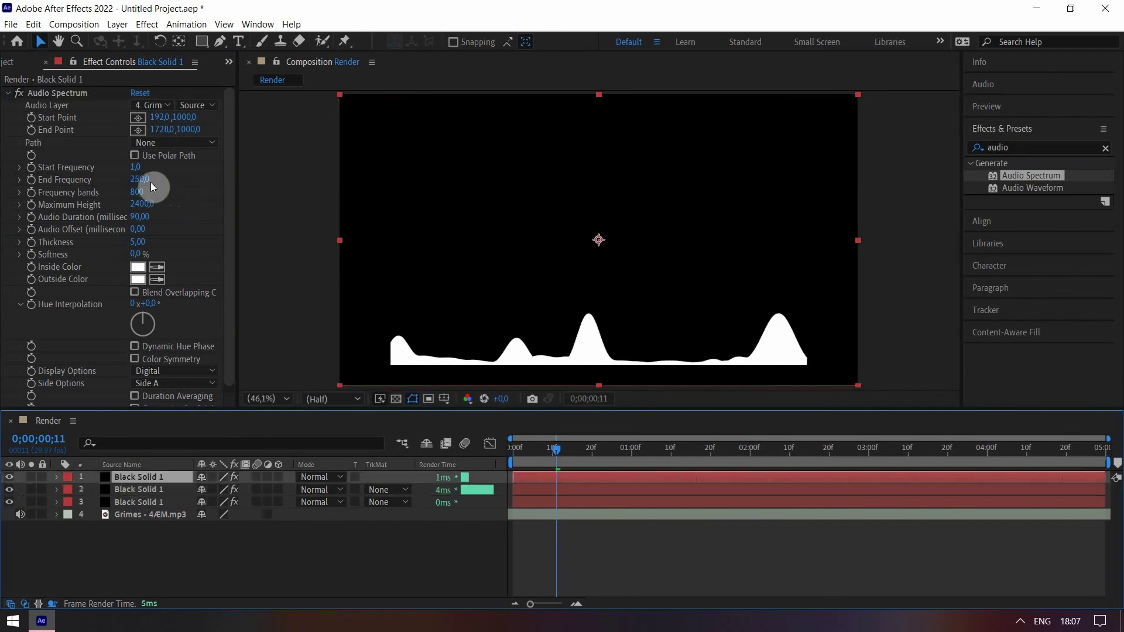
pyautogui.click(145, 220)
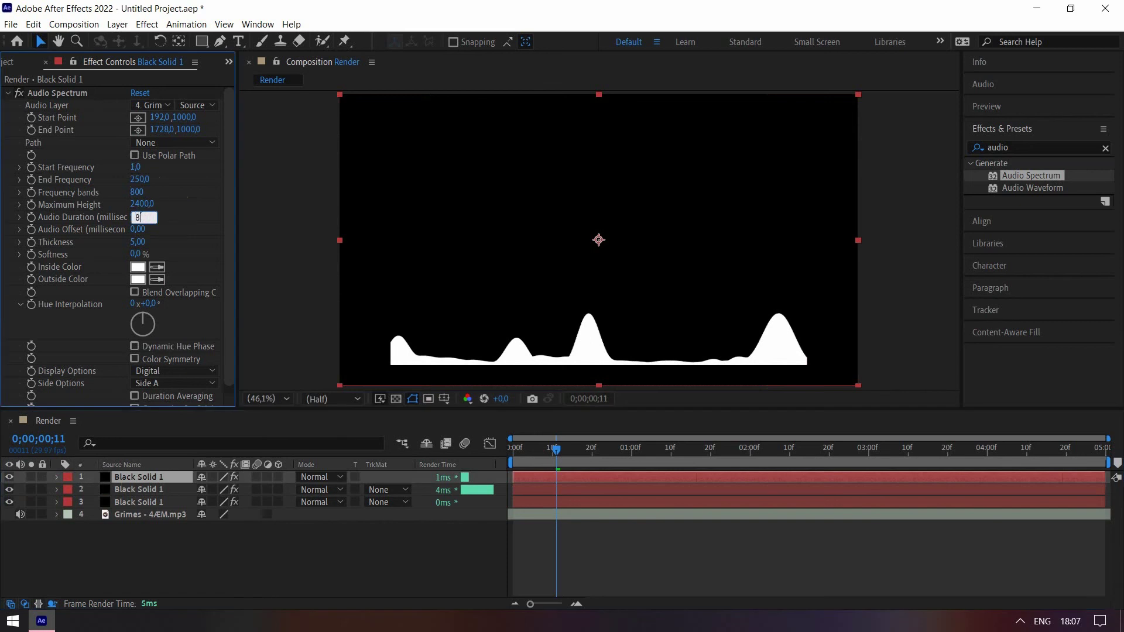
pyautogui.write('80')
pyautogui.press('Return')
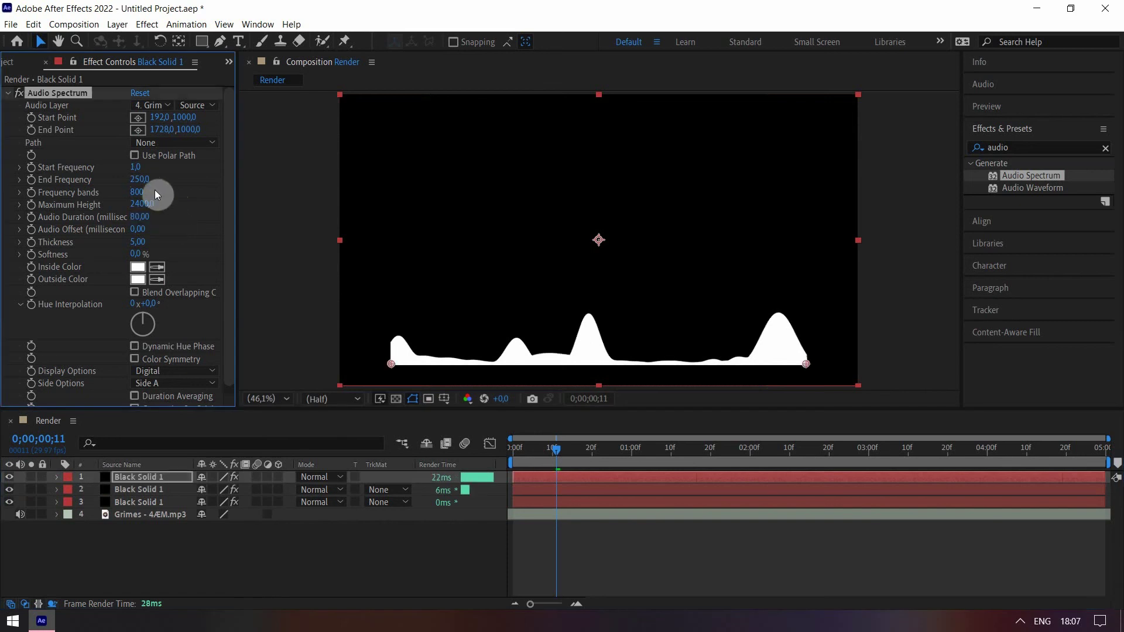
pyautogui.click(136, 170)
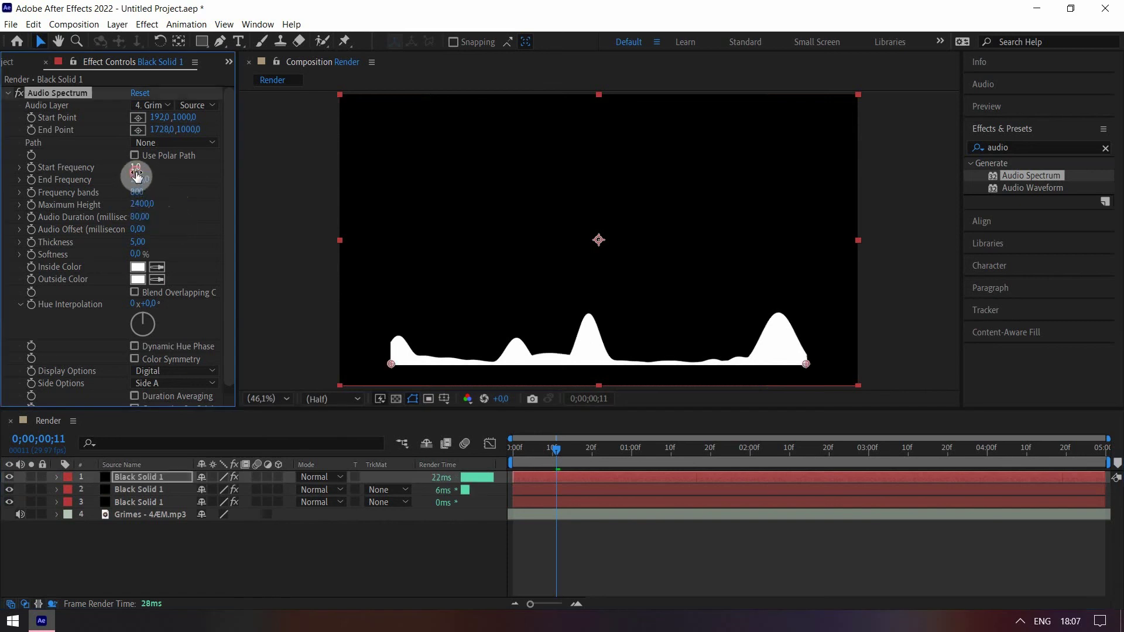
pyautogui.write('100')
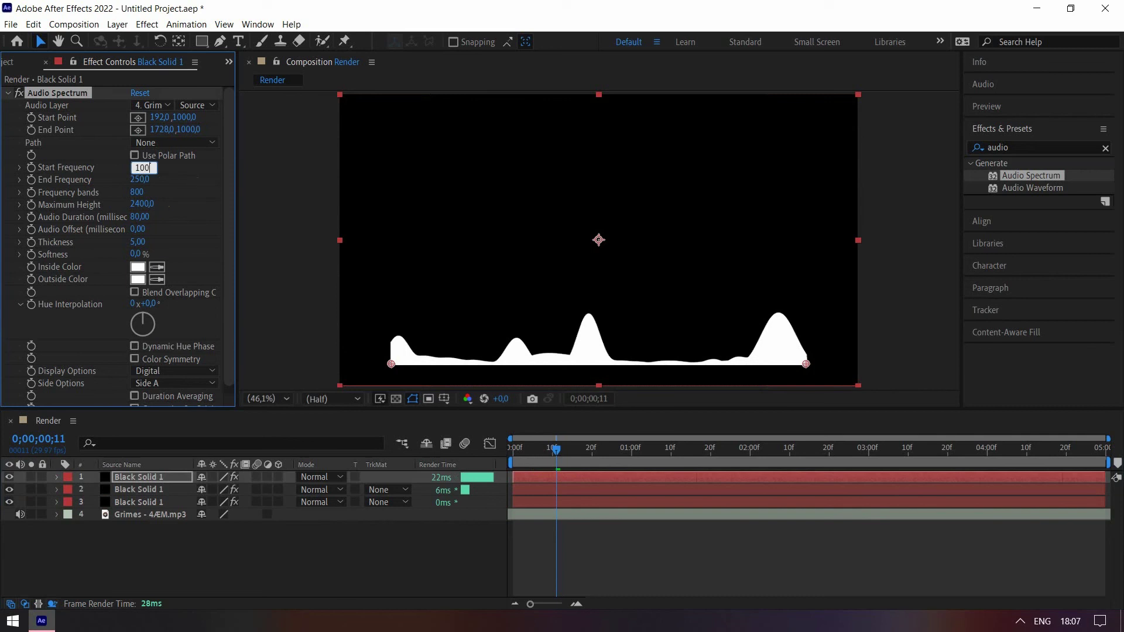
pyautogui.press('Return')
pyautogui.click(142, 180)
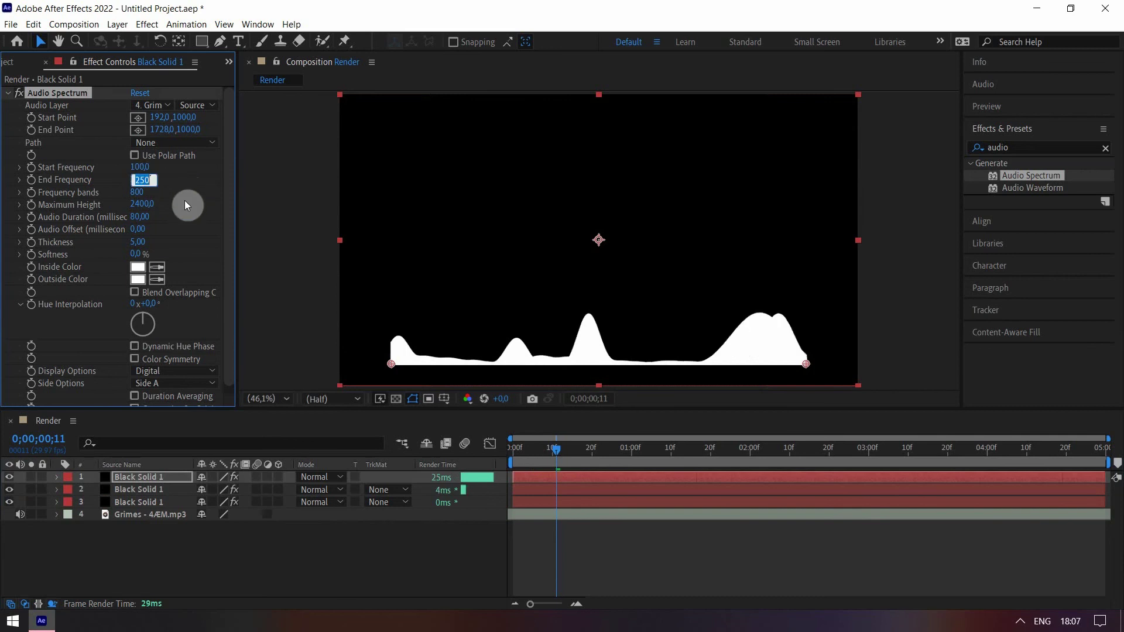
pyautogui.write('580')
pyautogui.press('Return')
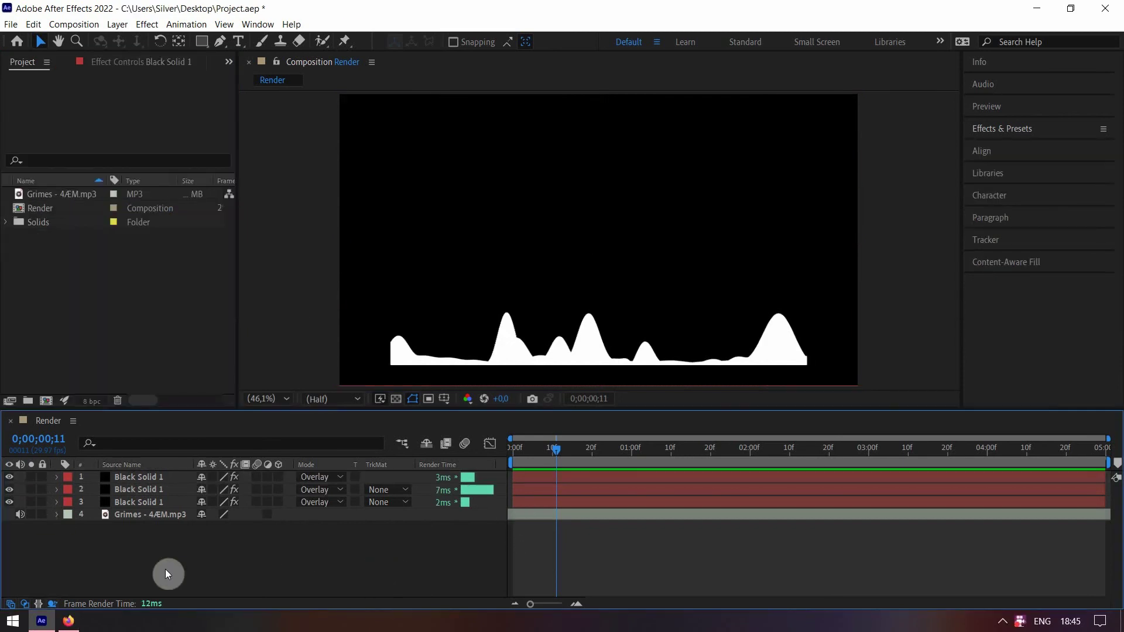
# Download the Pixabay star lanterns photo as a 1920×1280 JPG.
pyautogui.click(69, 620)
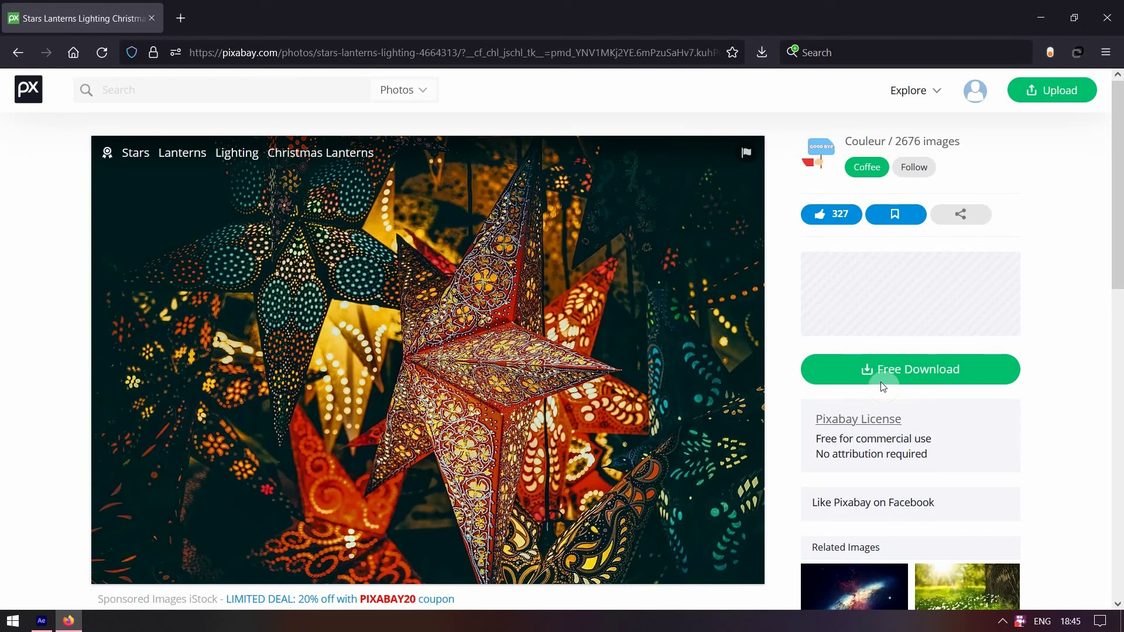
pyautogui.moveTo(817, 439); pyautogui.dragTo(931, 440)
pyautogui.click(820, 455)
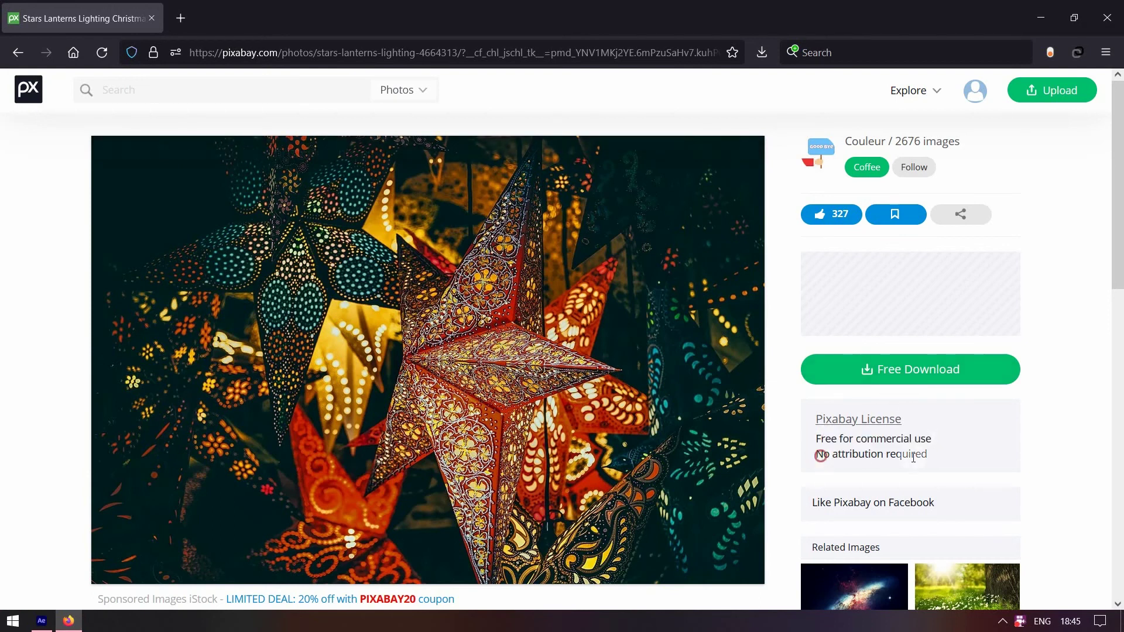
pyautogui.click(924, 378)
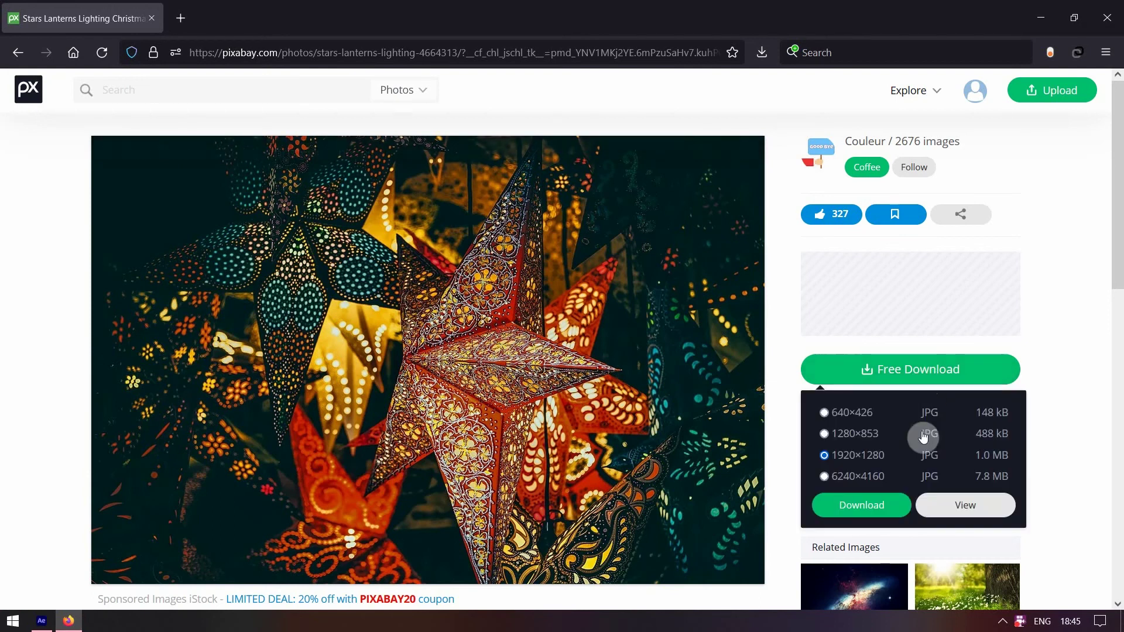
pyautogui.click(878, 506)
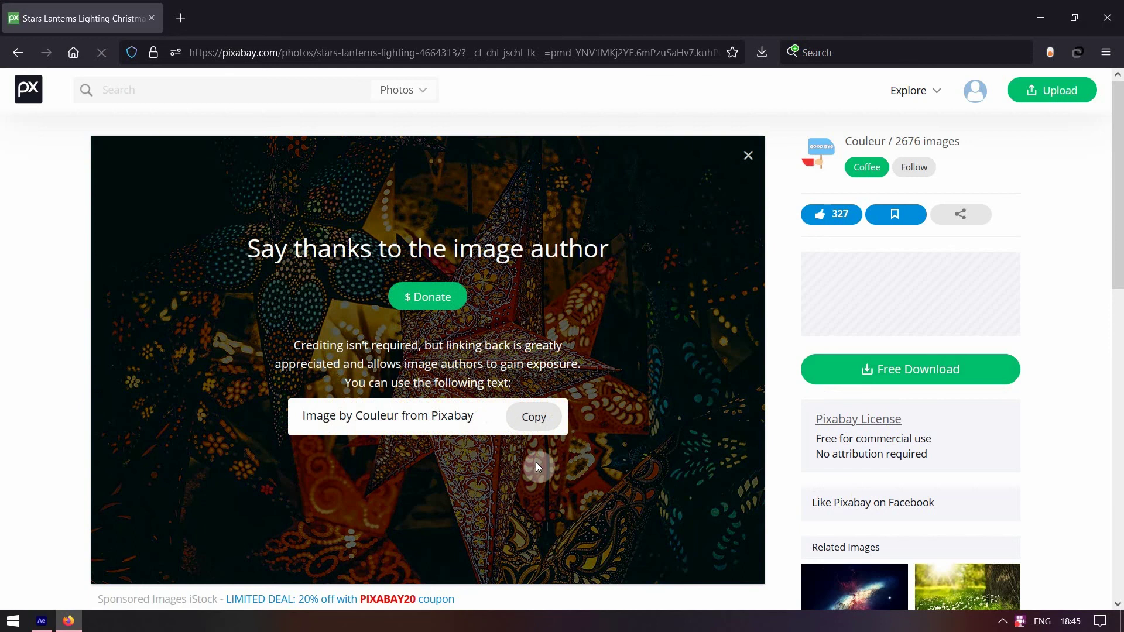
pyautogui.click(226, 218)
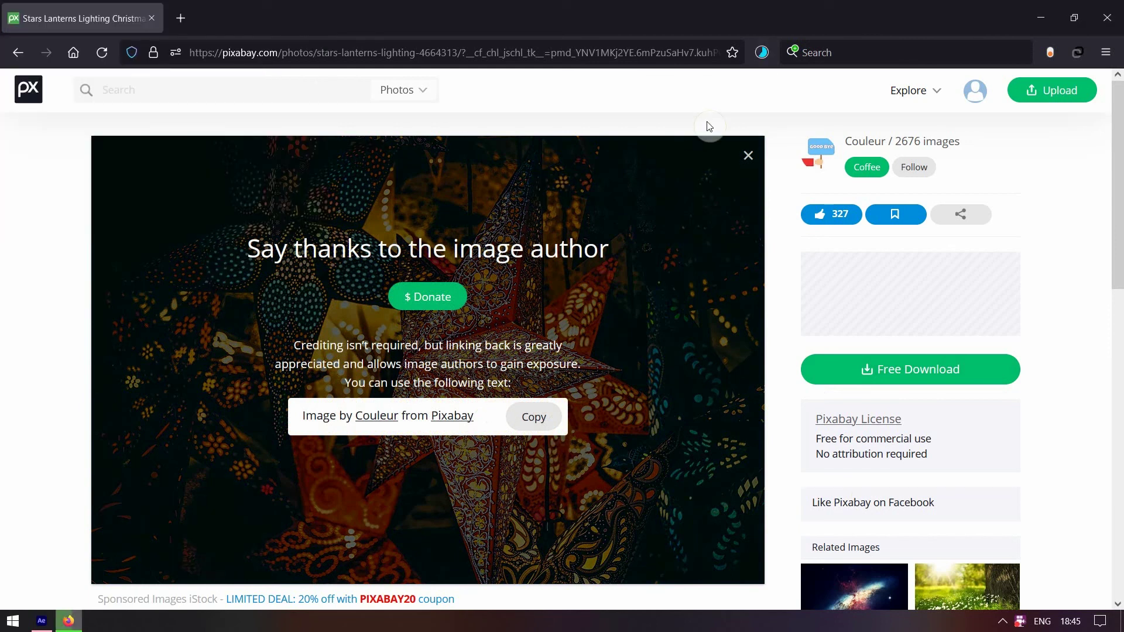
# Import the downloaded stars image into the project and add it to Render.
pyautogui.click(762, 52)
pyautogui.moveTo(599, 93); pyautogui.dragTo(154, 291)
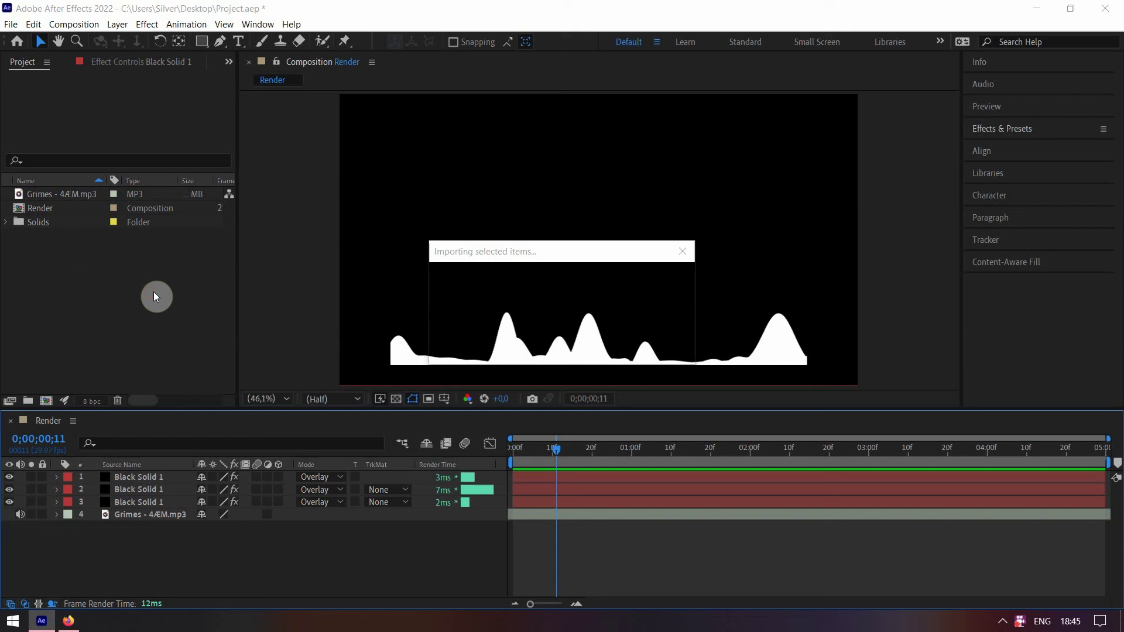
pyautogui.moveTo(69, 237); pyautogui.dragTo(156, 558)
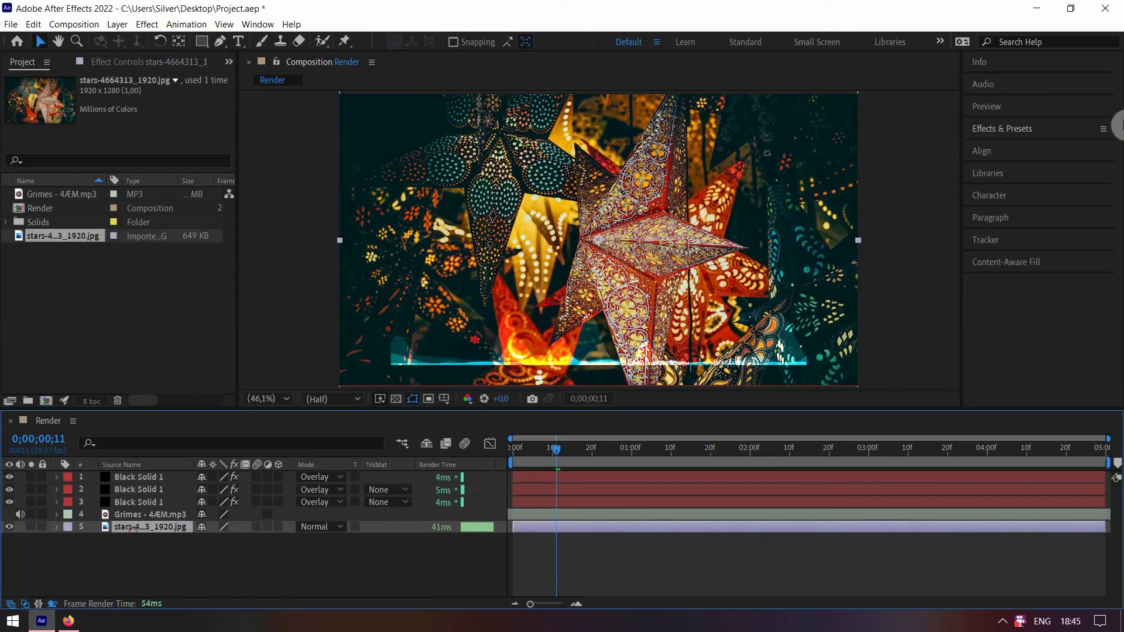
# Search the effects for 'fast' and apply Fast Box Blur to the stars image layer.
pyautogui.click(1033, 130)
pyautogui.click(1028, 142)
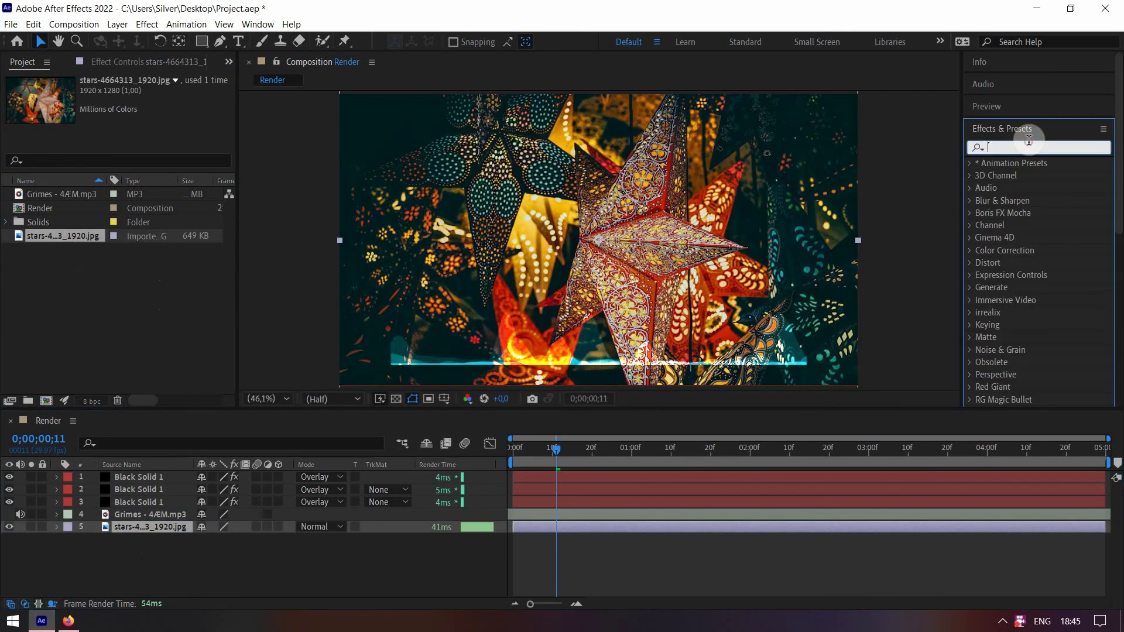
pyautogui.write('fast')
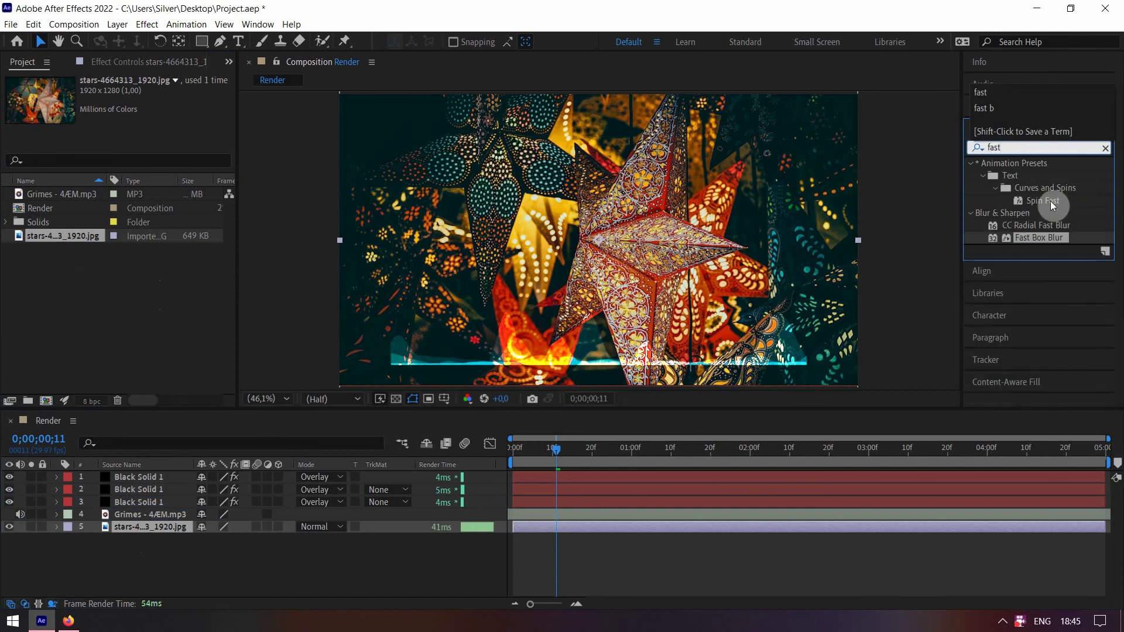
pyautogui.doubleClick(1048, 238)
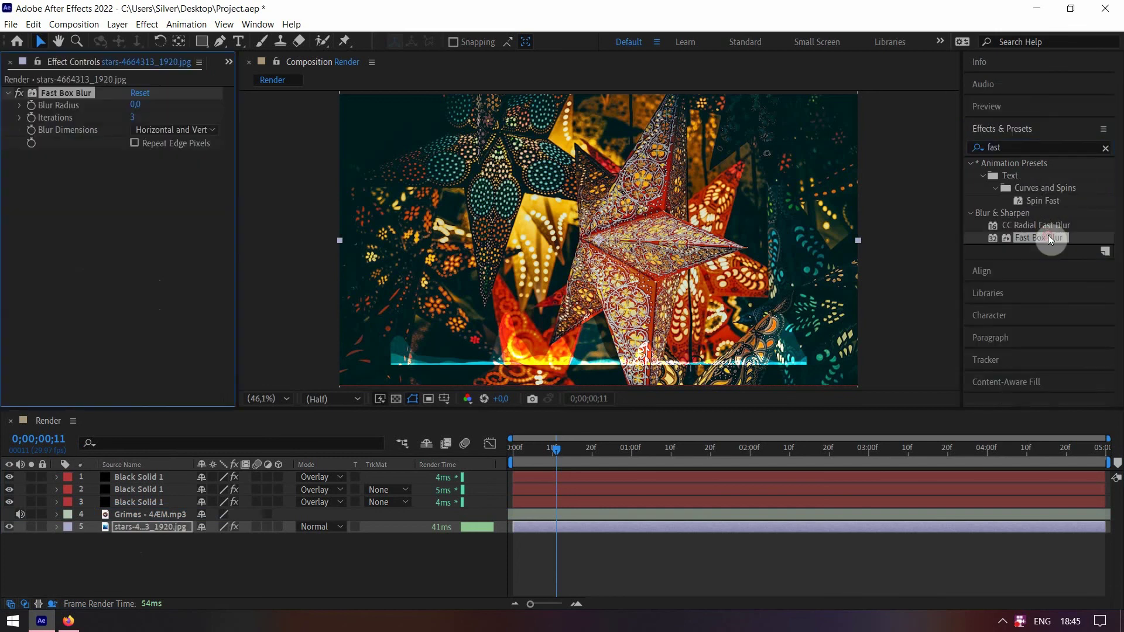
# Set Blur Radius to 100 and Iterations to 5, and enable Repeat Edge Pixels.
pyautogui.click(136, 105)
pyautogui.write('100')
pyautogui.press('Tab')
pyautogui.write('5')
pyautogui.click(185, 175)
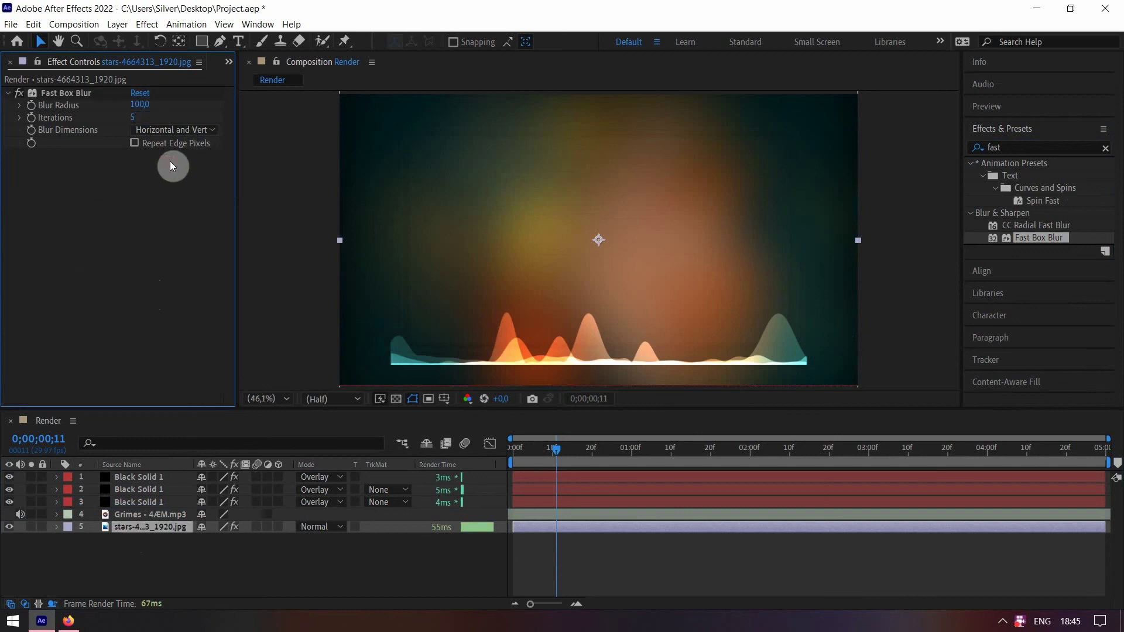
pyautogui.click(134, 143)
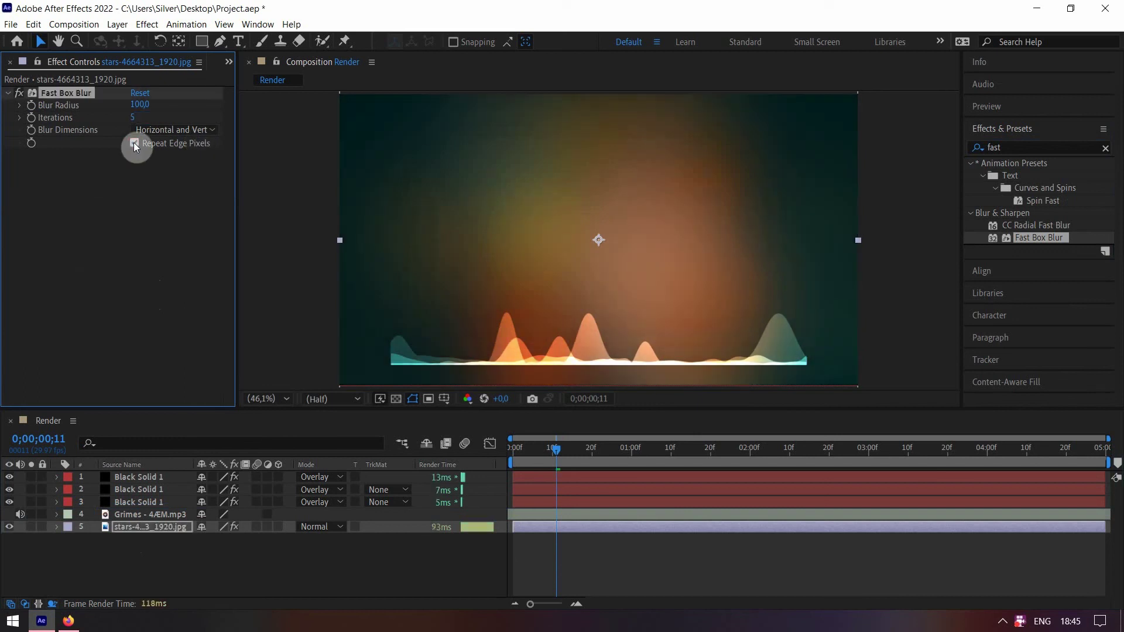
pyautogui.click(203, 531)
pyautogui.click(97, 568)
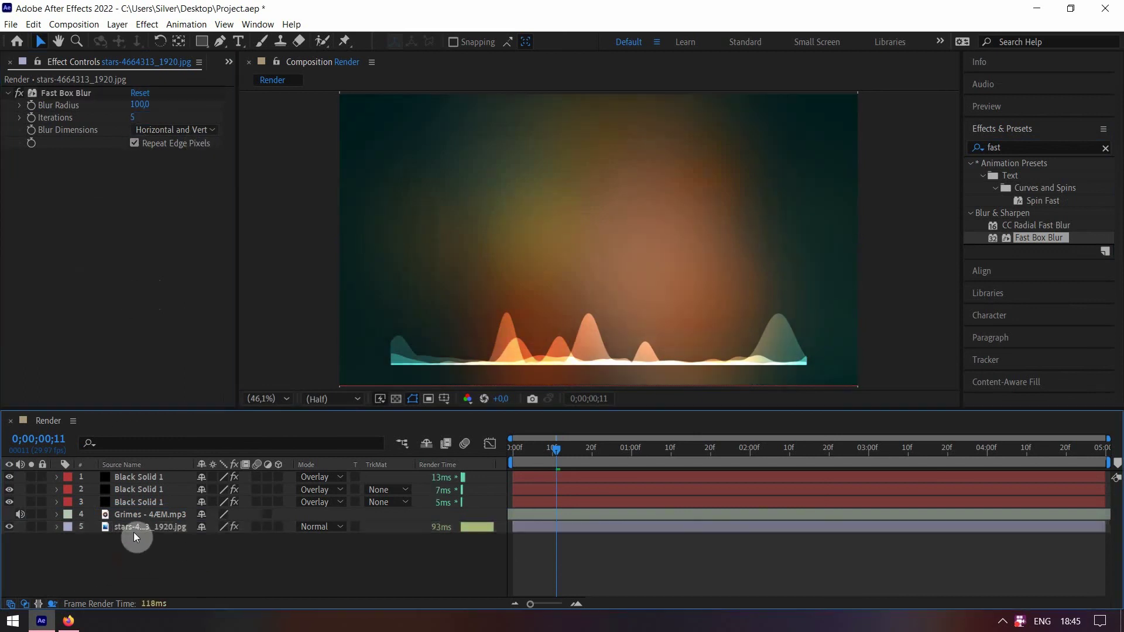
# Scale the blurred stars layer to 116%, collapse it, and clear the effects search.
pyautogui.click(134, 532)
pyautogui.click(57, 527)
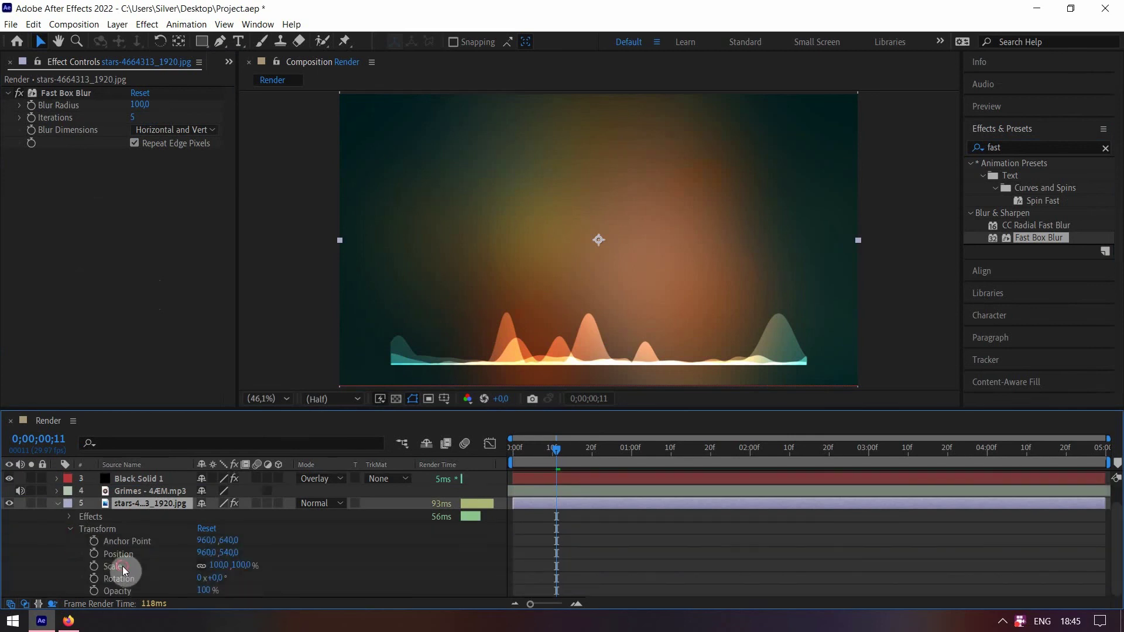
pyautogui.click(122, 567)
pyautogui.moveTo(219, 565); pyautogui.dragTo(230, 565)
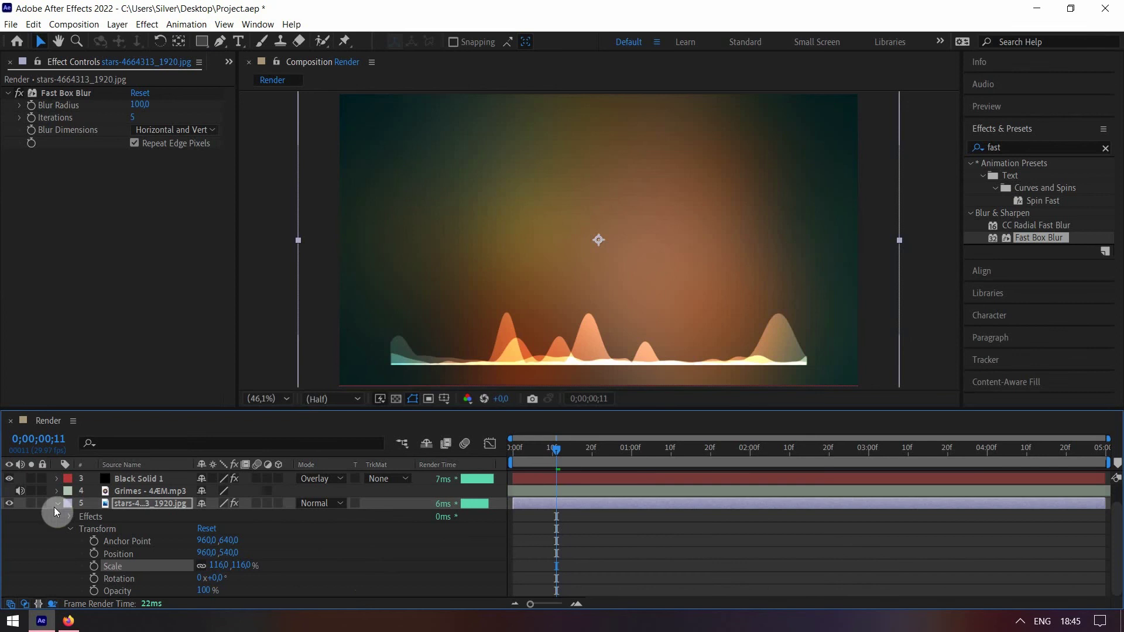
pyautogui.click(55, 505)
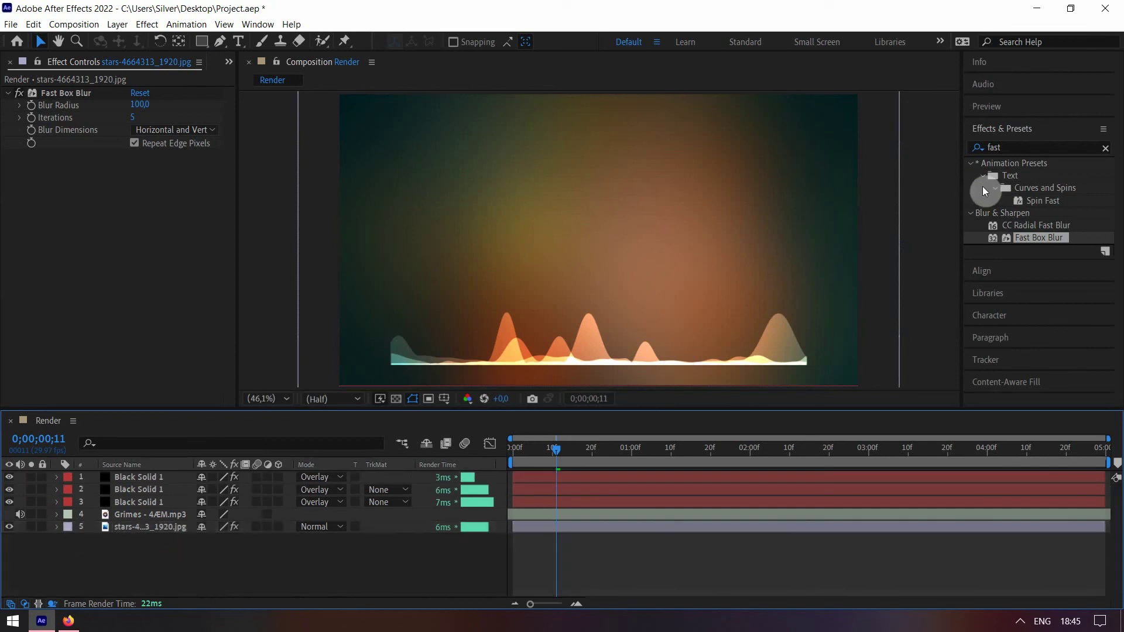
pyautogui.click(1106, 149)
# Create a text layer reading 'GRIMES - 4AM' in the composition and select all its text.
pyautogui.click(1060, 130)
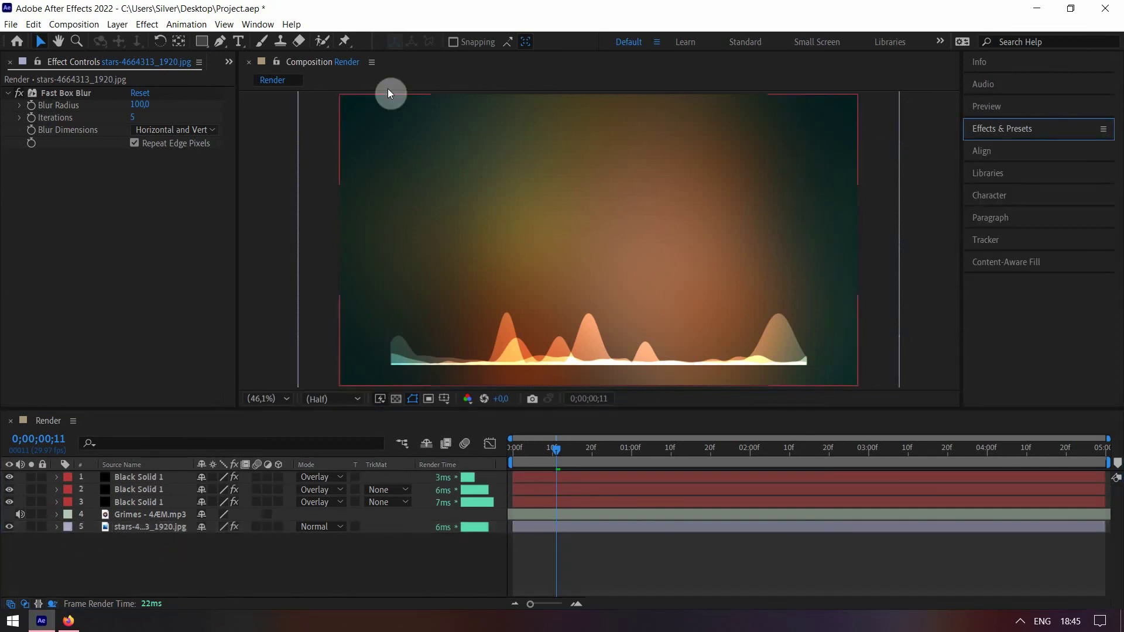
pyautogui.click(239, 43)
pyautogui.click(597, 181)
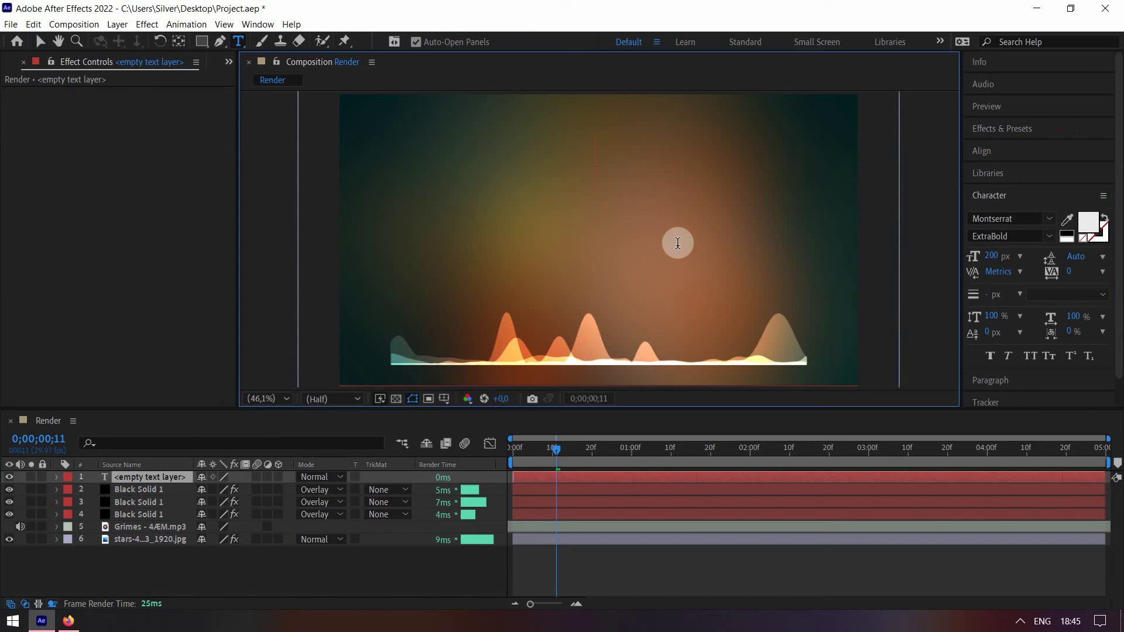
pyautogui.write('G')
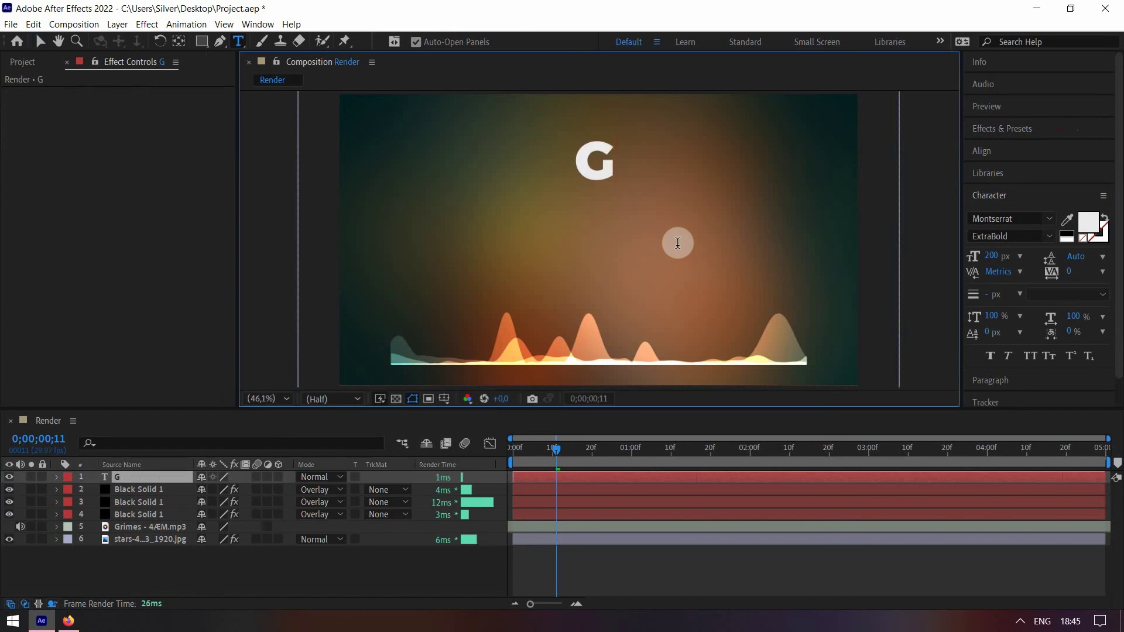
pyautogui.write('R')
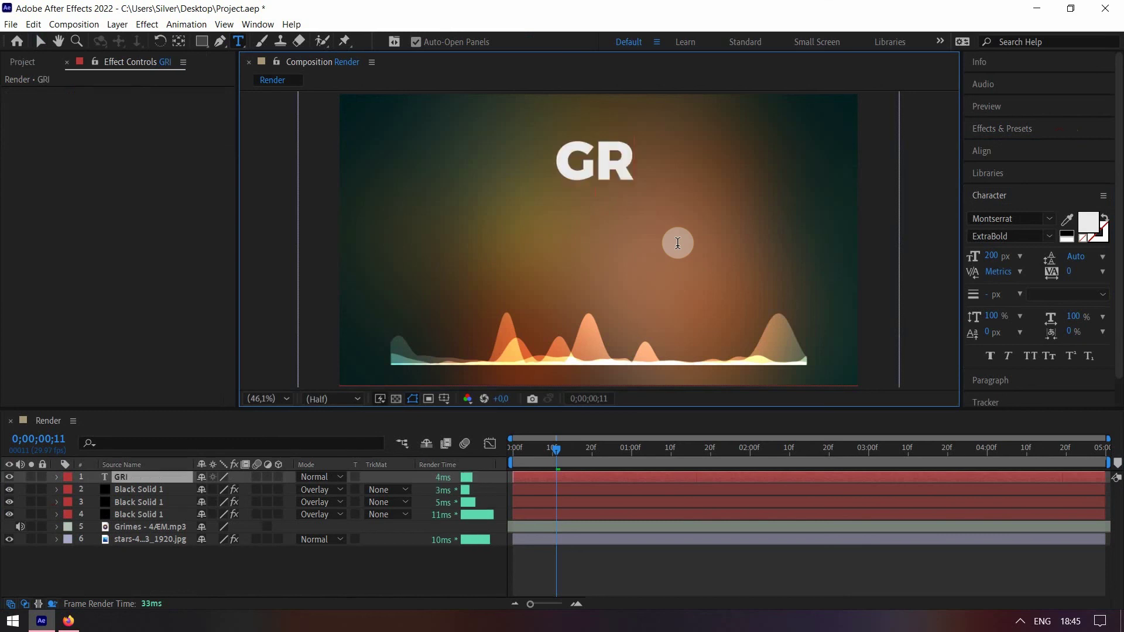
pyautogui.write('IM')
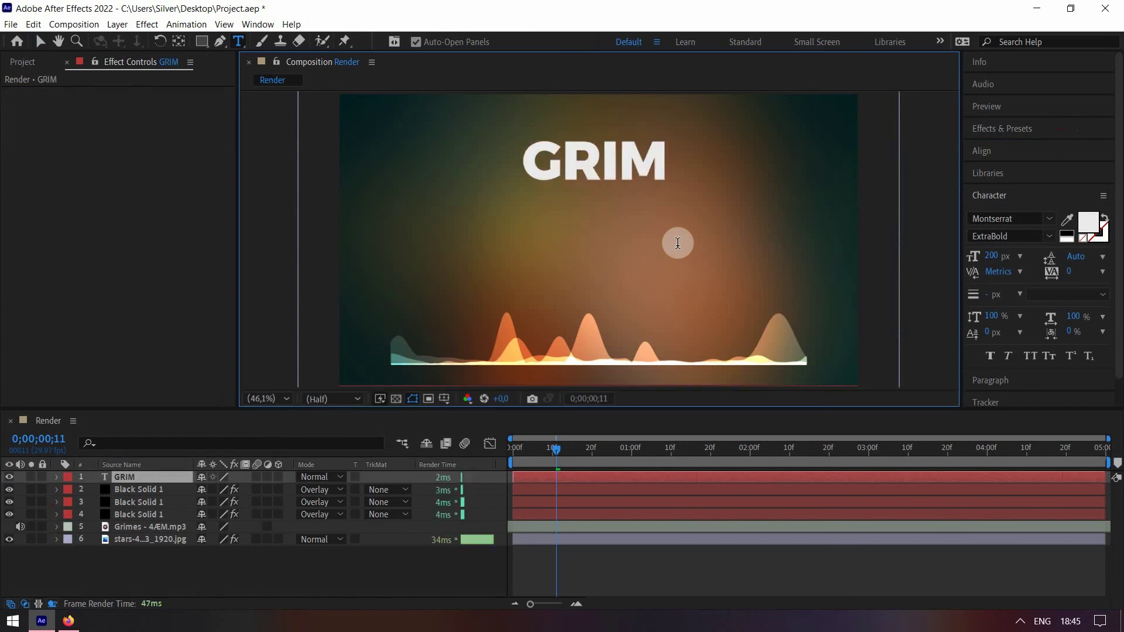
pyautogui.write('ES')
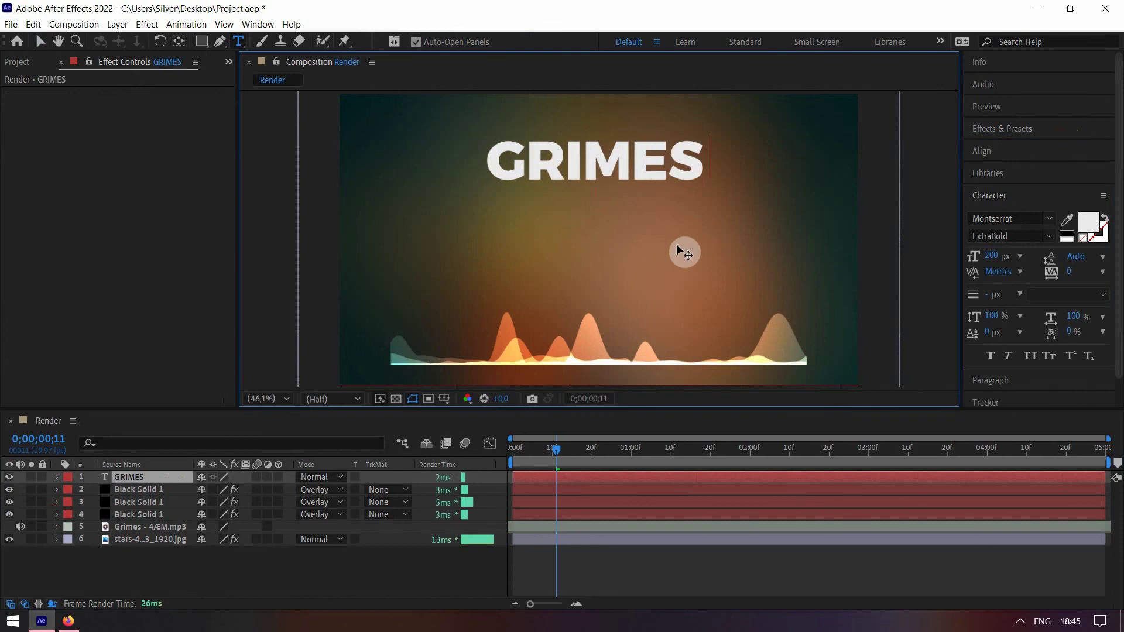
pyautogui.write(' - 4')
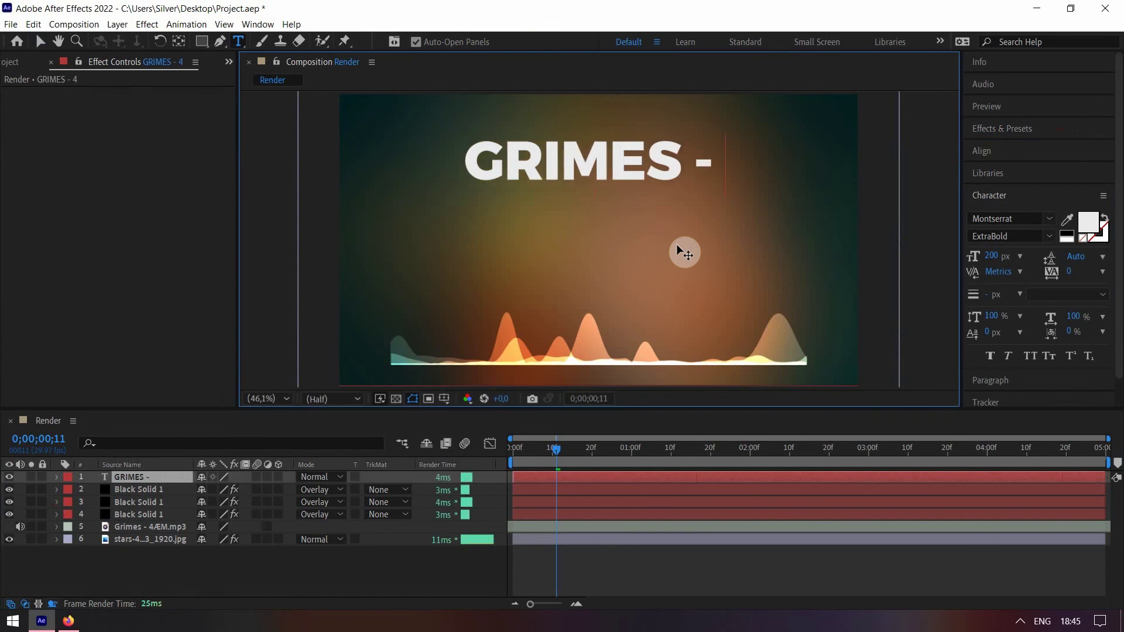
pyautogui.write('AM')
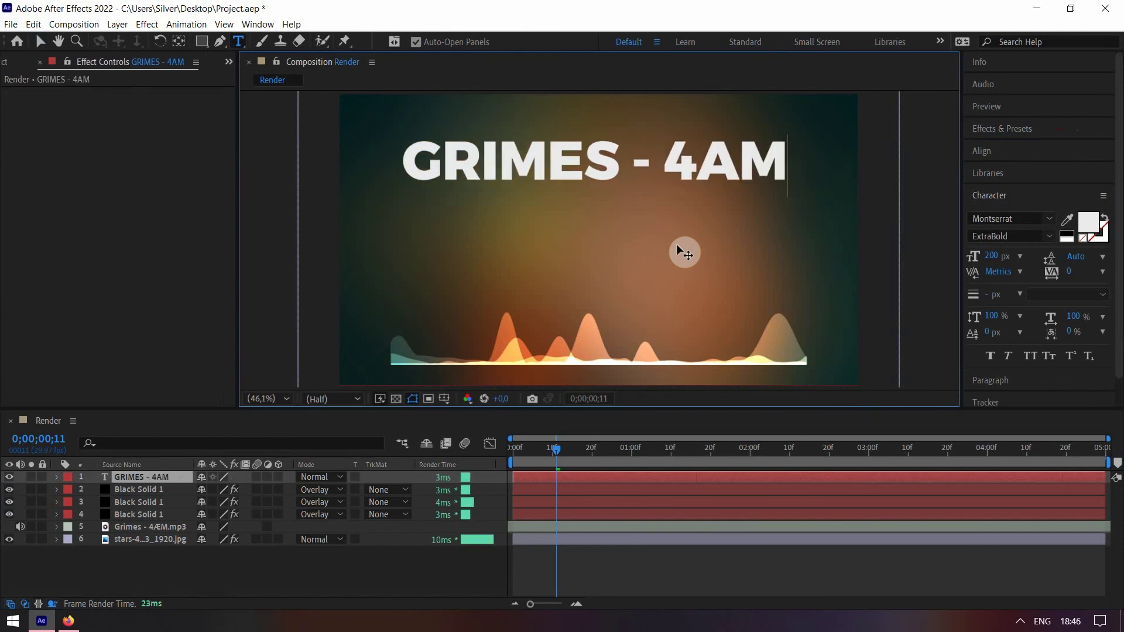
pyautogui.hotkey('ctrl', 'a')
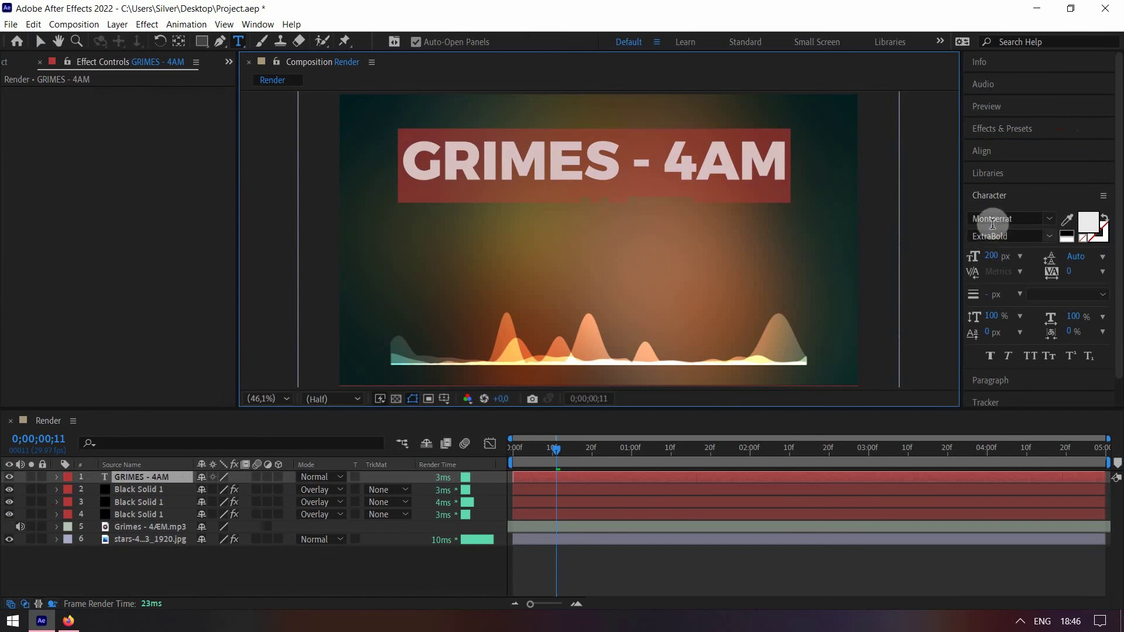
# Set the title to Montserrat ExtraBold at 180 px.
pyautogui.click(1016, 217)
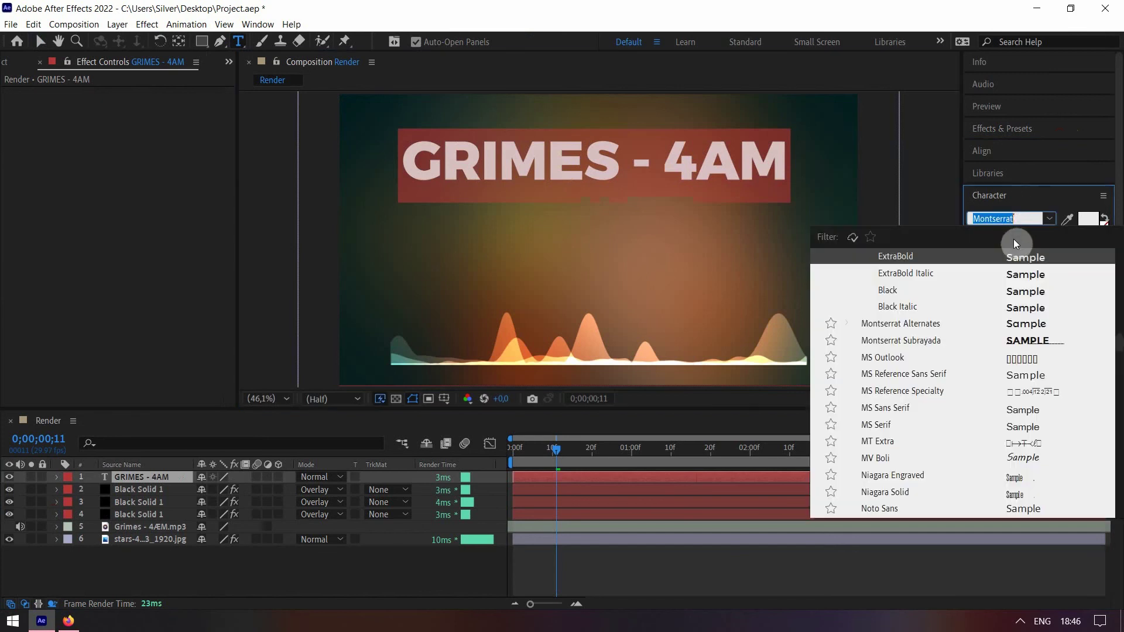
pyautogui.click(895, 258)
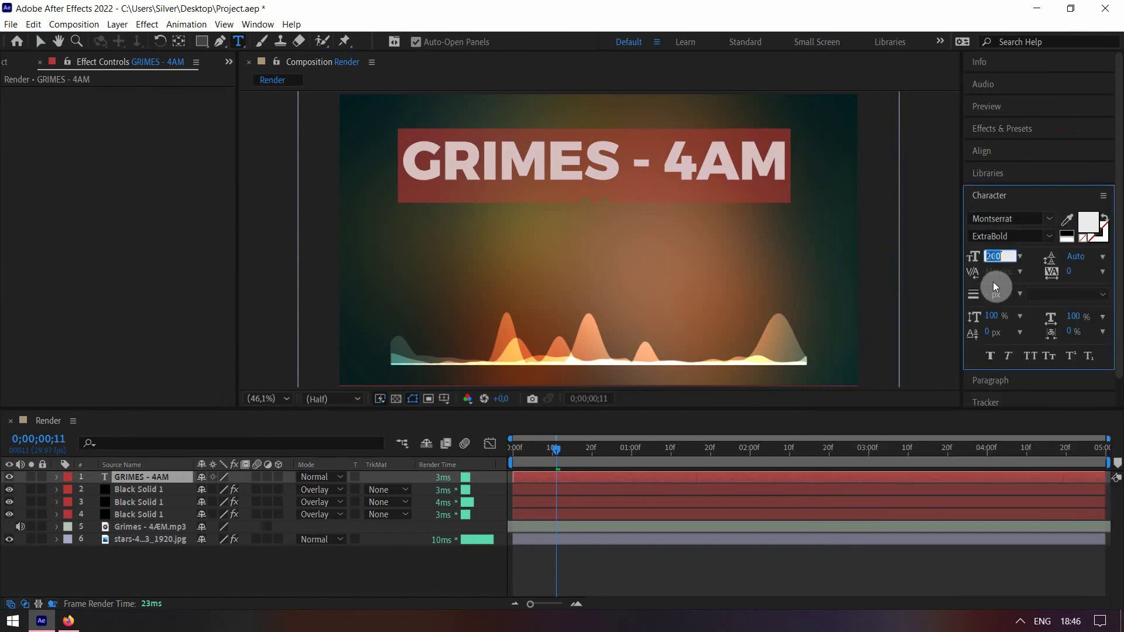
pyautogui.write('180')
pyautogui.press('Return')
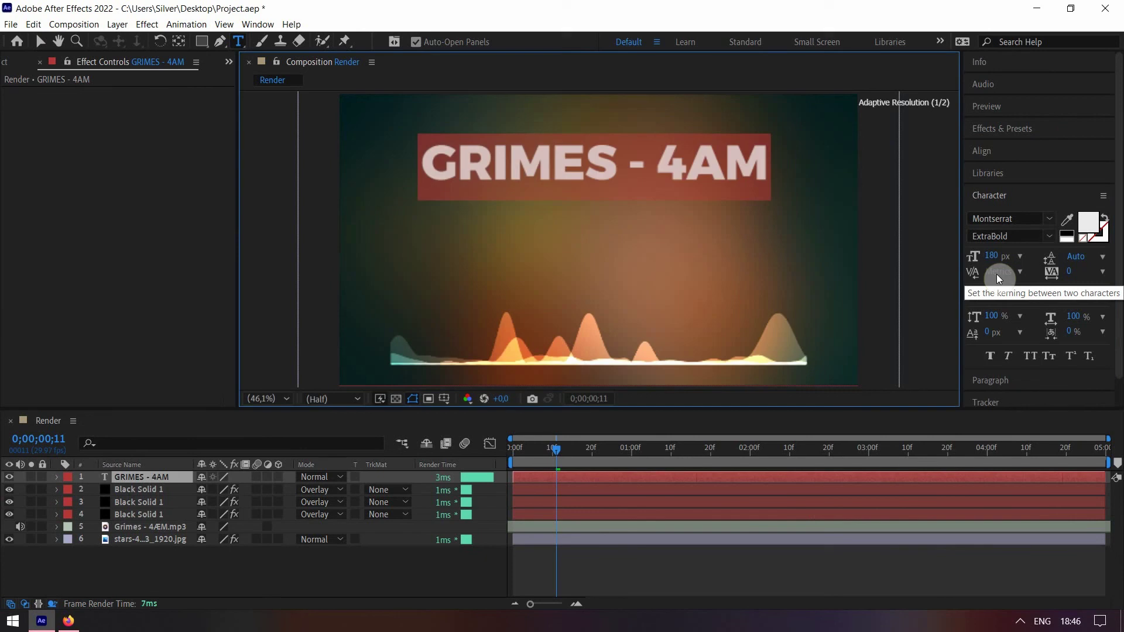
# Align the title horizontally to the centre of the composition.
pyautogui.click(1017, 151)
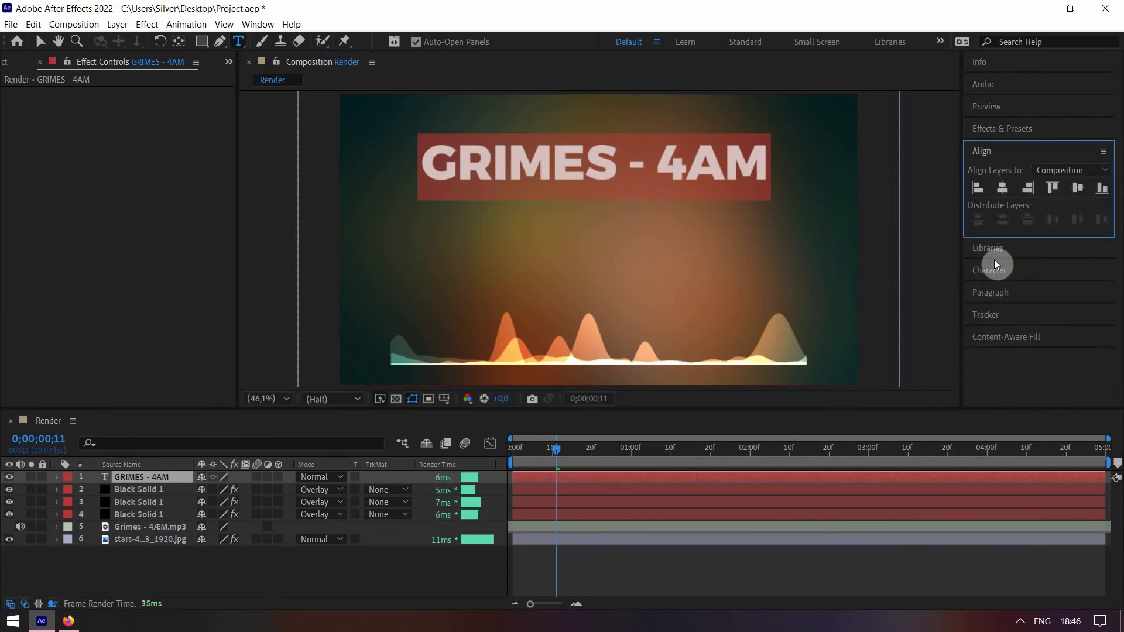
pyautogui.click(1000, 273)
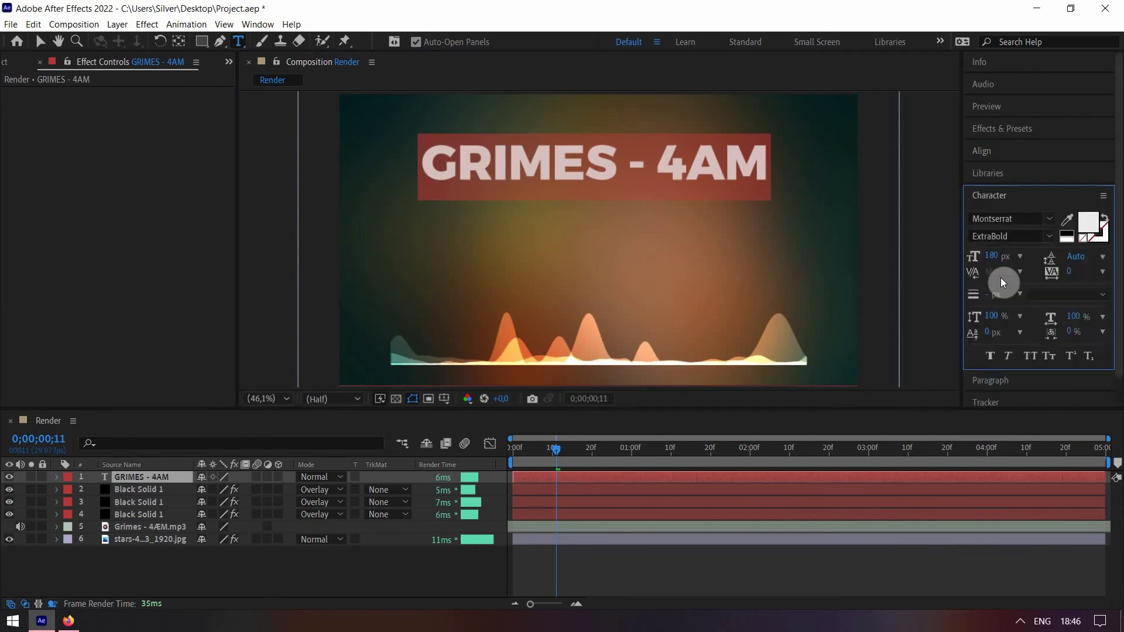
pyautogui.click(1002, 193)
pyautogui.click(1002, 226)
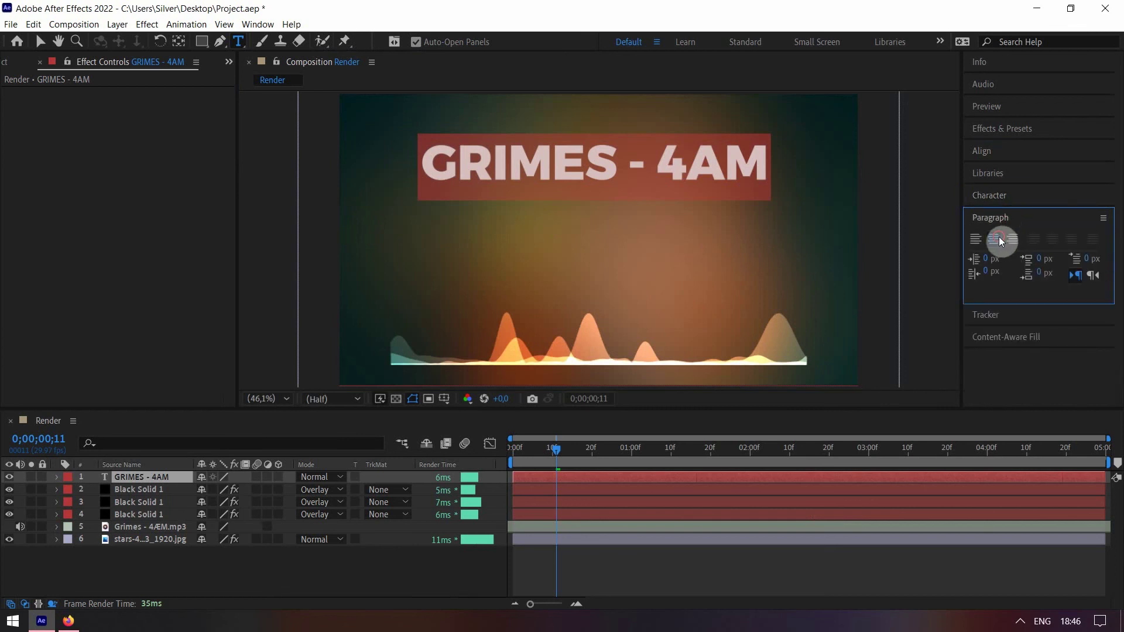
pyautogui.click(999, 215)
pyautogui.click(990, 159)
pyautogui.click(1001, 188)
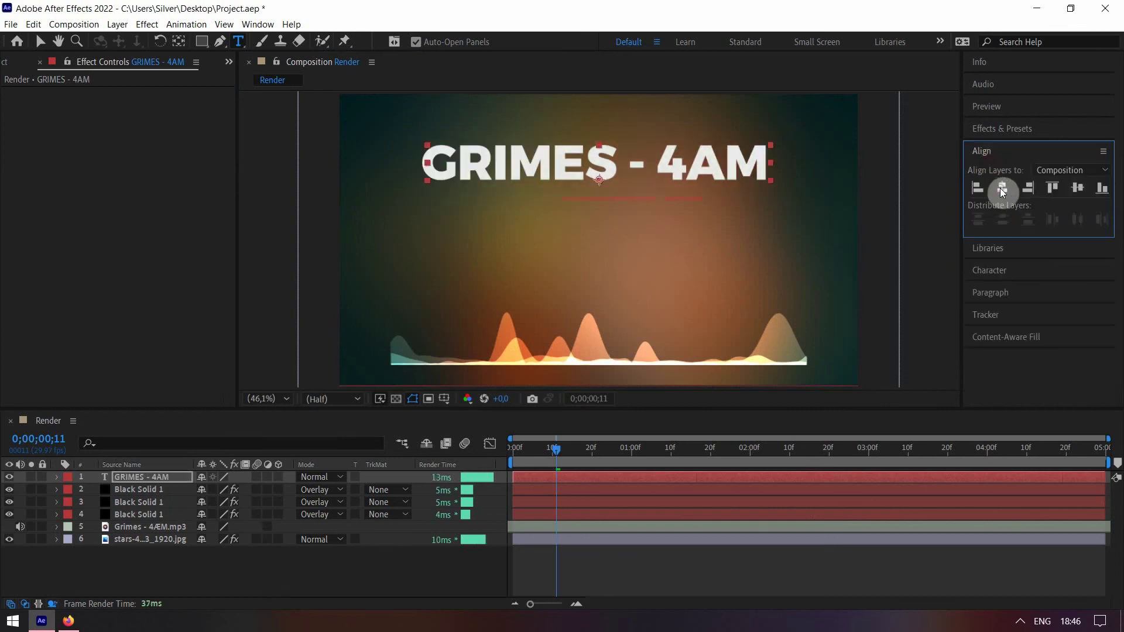
# Drag the title slightly lower and re-centre it horizontally in the composition.
pyautogui.click(160, 573)
pyautogui.click(164, 475)
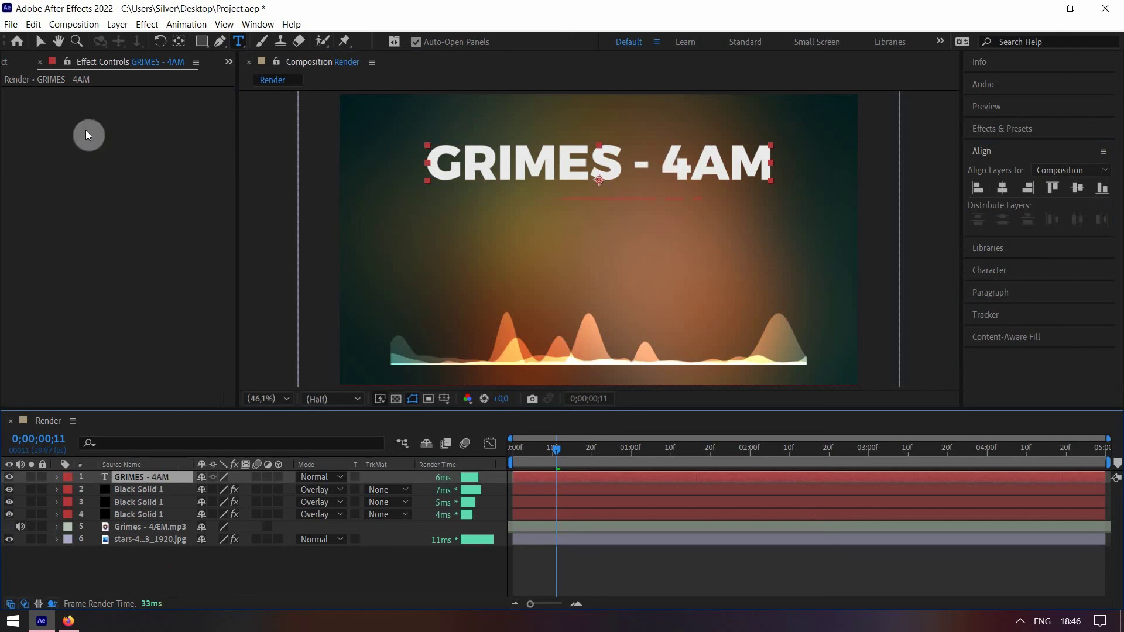
pyautogui.click(40, 41)
pyautogui.moveTo(706, 163); pyautogui.dragTo(702, 198)
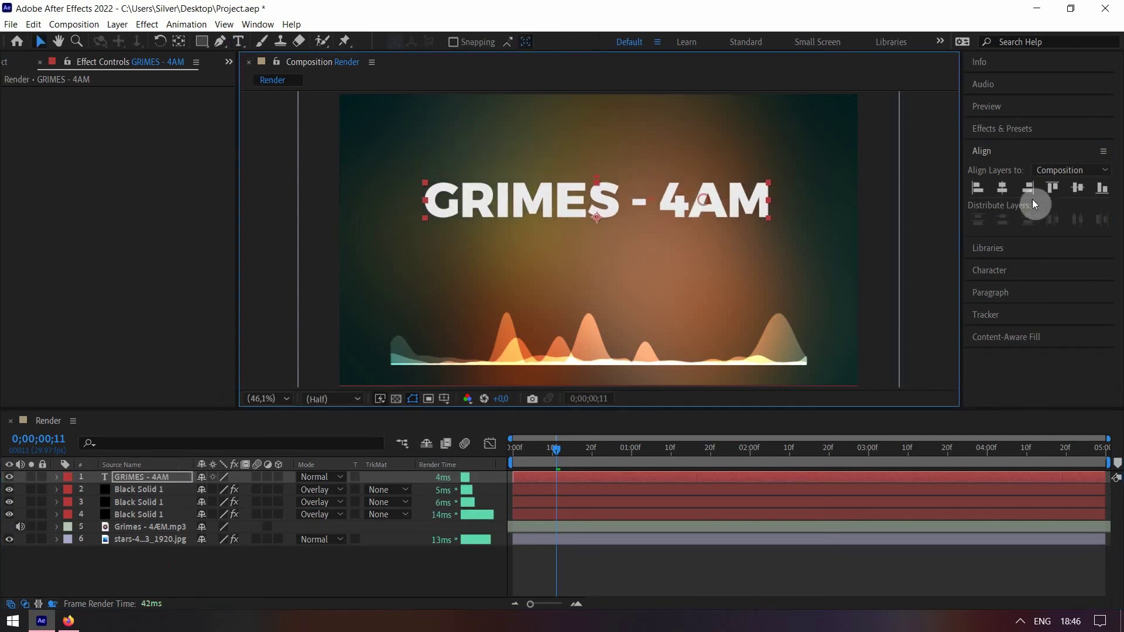
pyautogui.click(1002, 188)
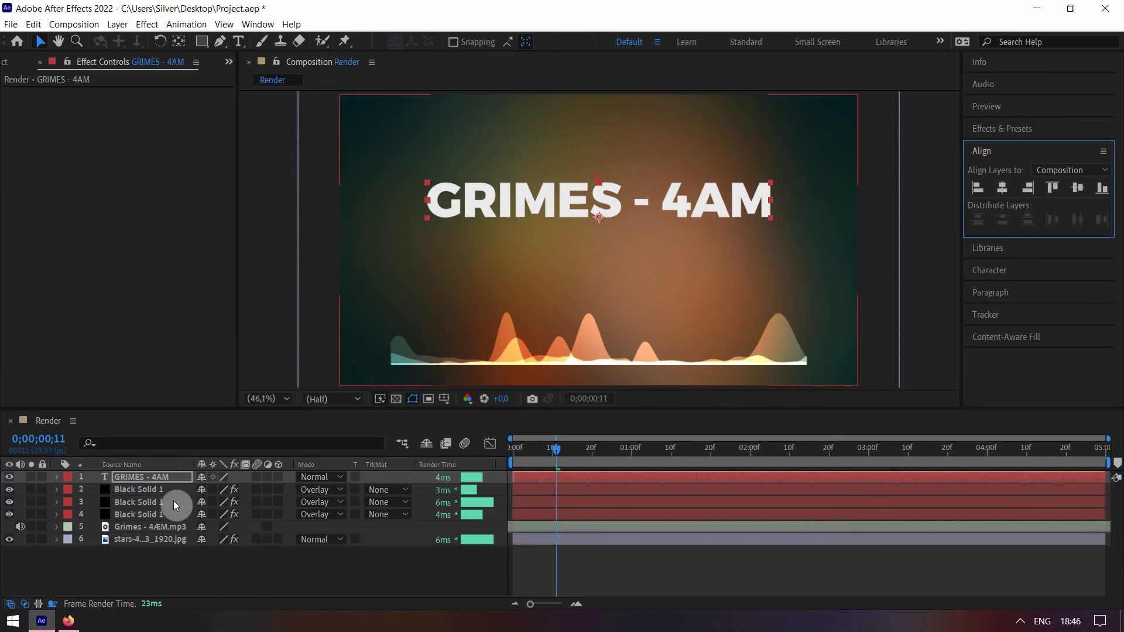
# Set the title layer's blend mode to Overlay, deselect all layers, and save the project.
pyautogui.click(319, 477)
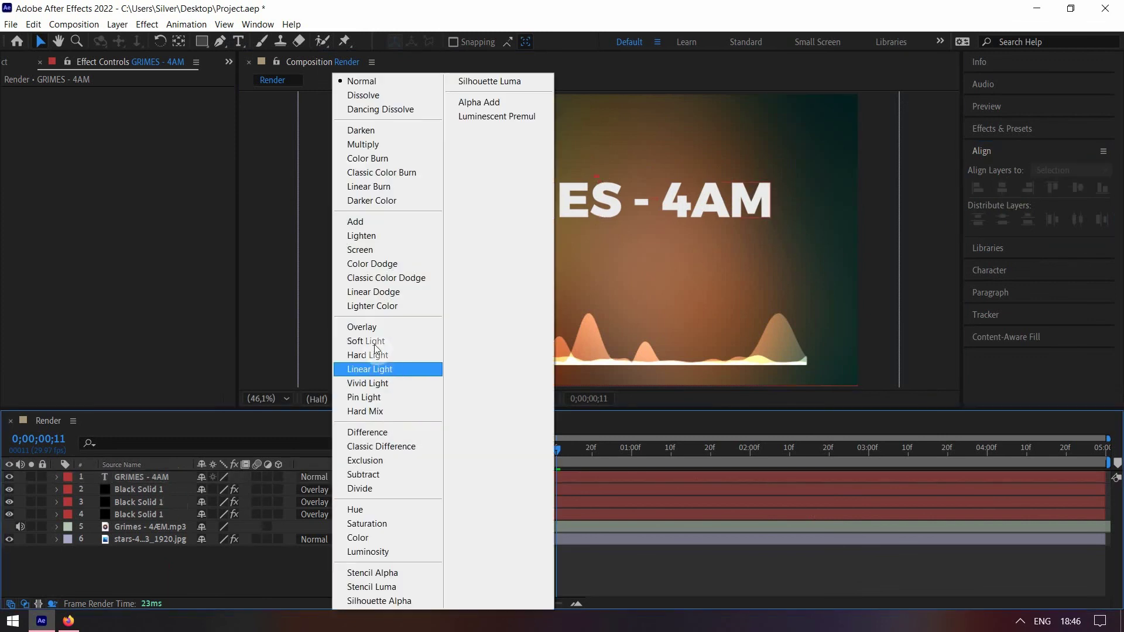
pyautogui.click(370, 329)
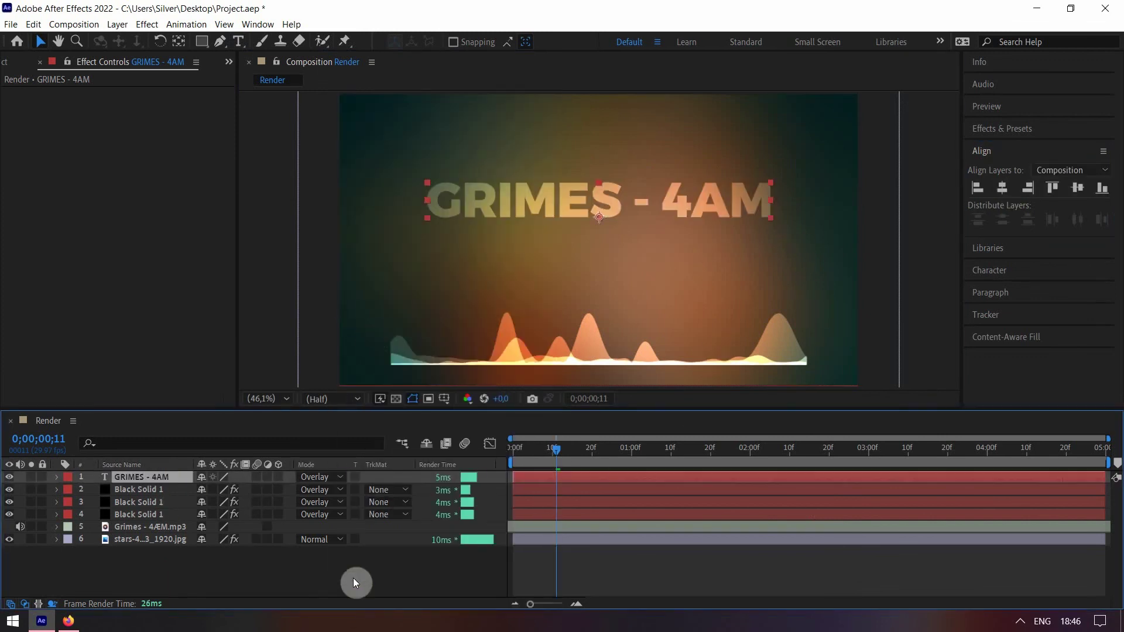
pyautogui.click(638, 553)
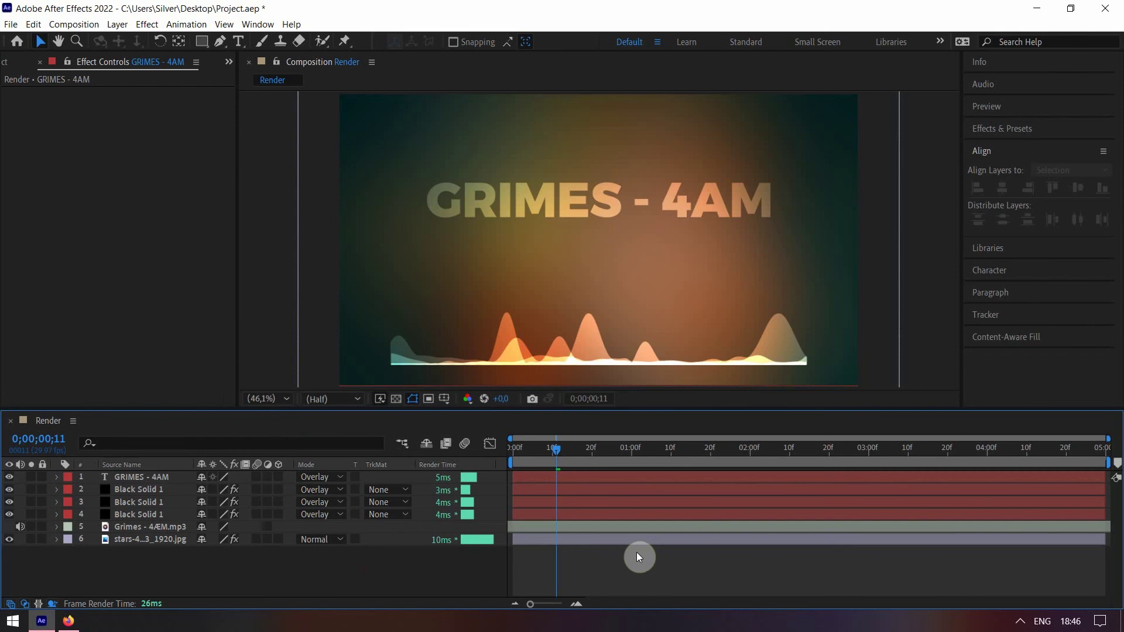
pyautogui.hotkey('ctrl', 's')
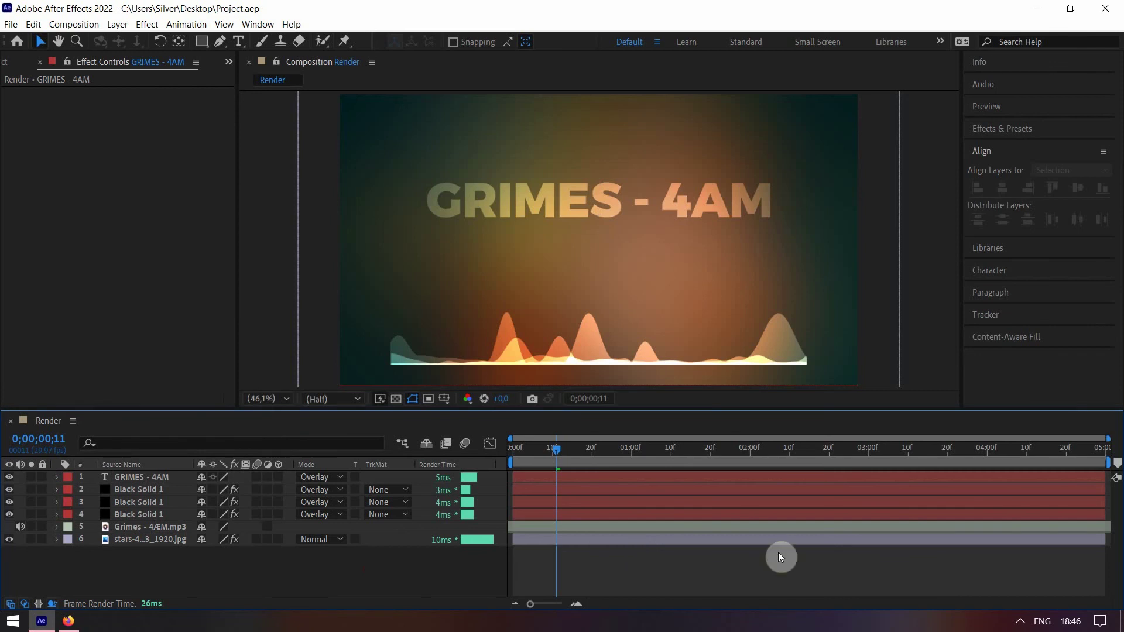